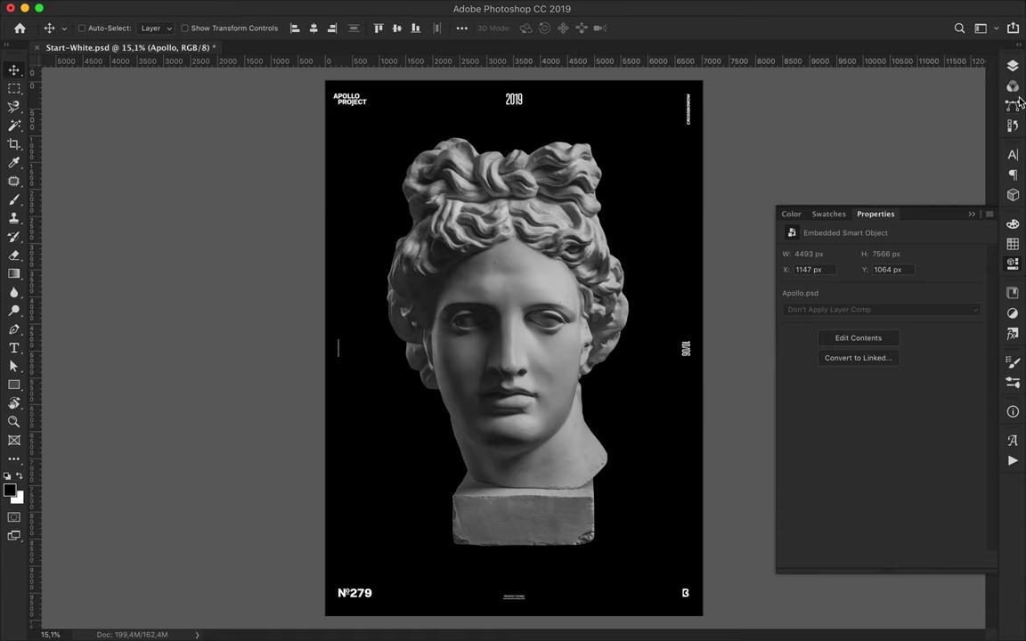
- Draw a rainbow-gradient-filled rectangle over most of the poster
key(m)
key(u)
click(376, 128)
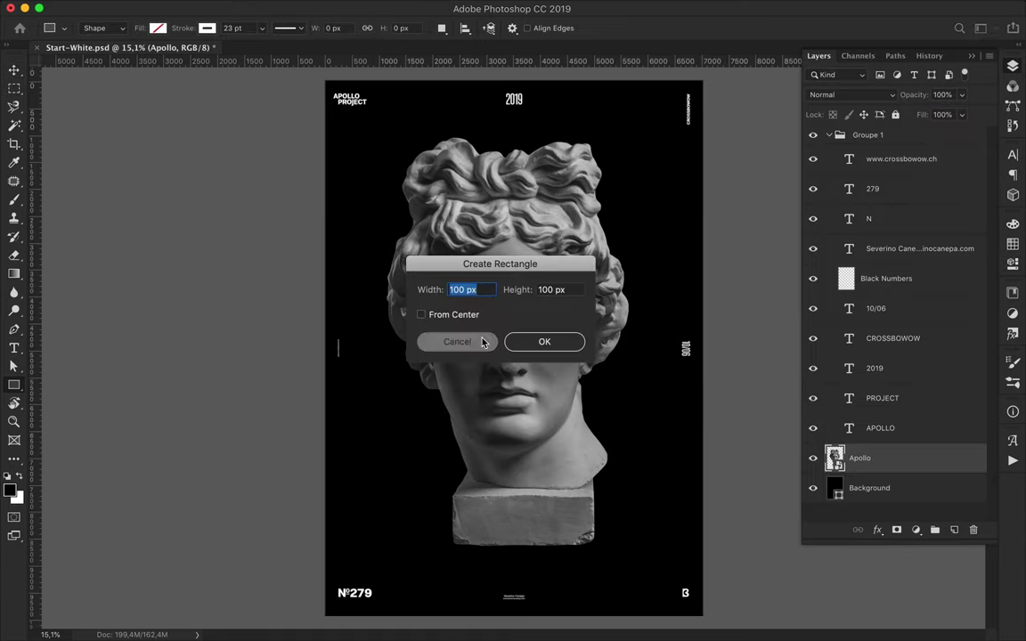
click(461, 340)
click(158, 28)
click(153, 56)
drag(241, 255, 257, 419)
click(105, 222)
drag(378, 129, 634, 563)
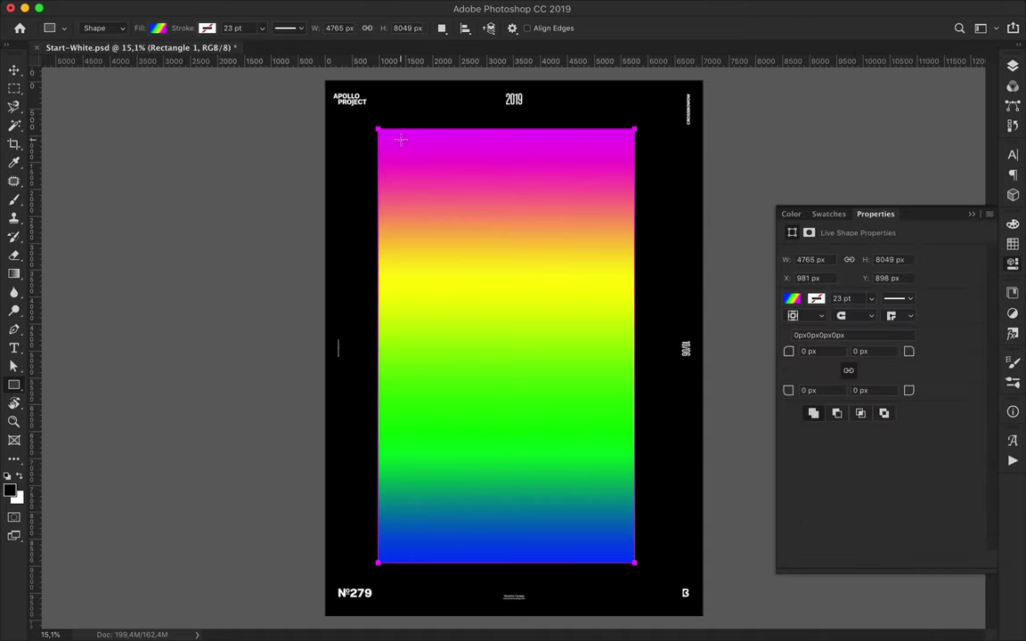
- Clip the gradient rectangle to the Apollo bust in Overlay, and add a Multiply duplicate
key(g)
key(v)
click(1013, 65)
right_click(862, 474)
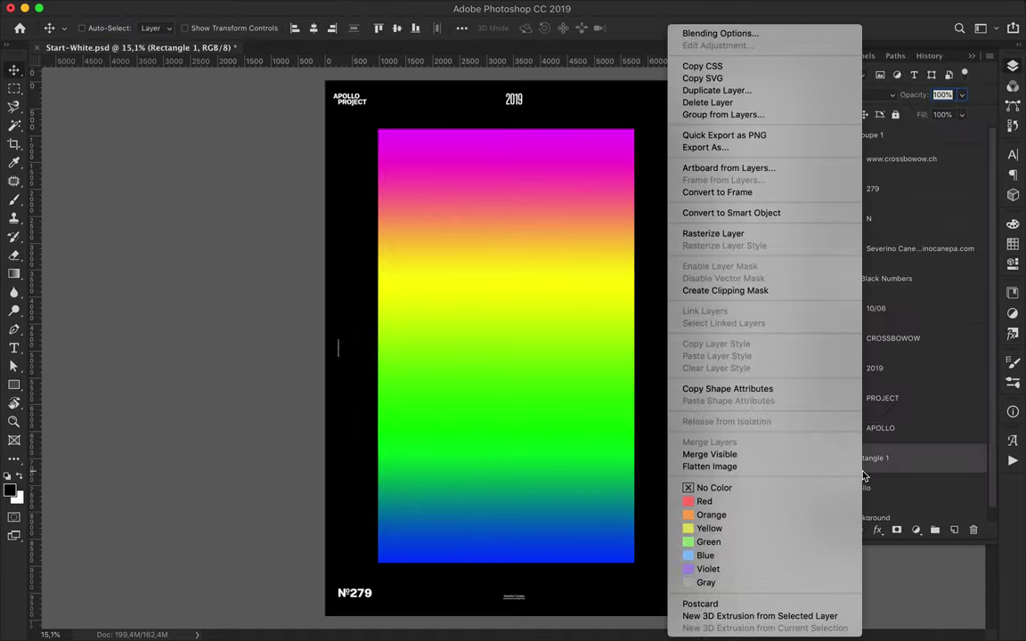
click(726, 290)
click(855, 94)
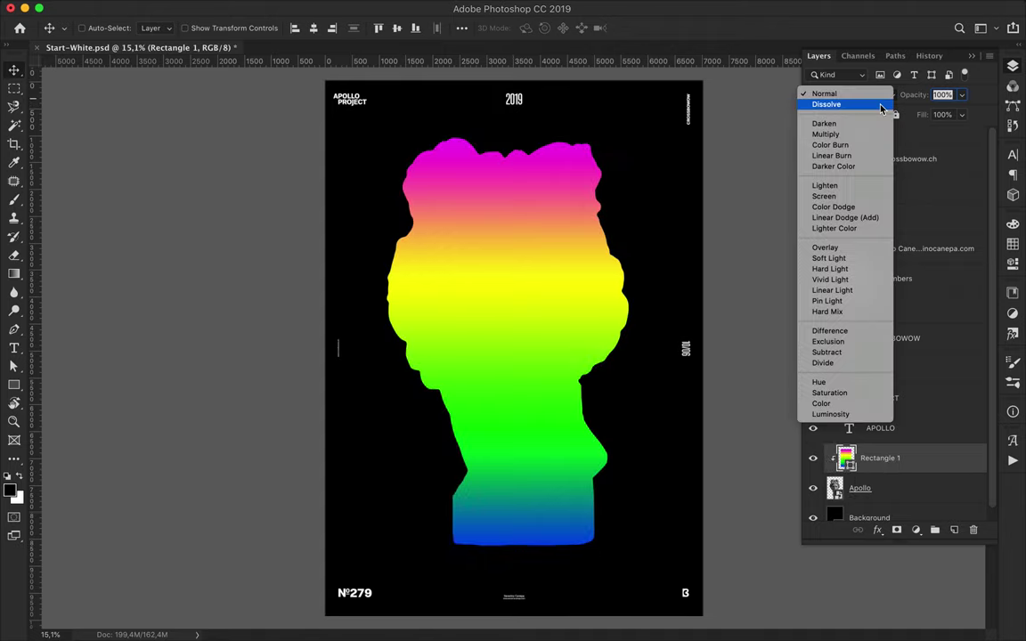
click(875, 253)
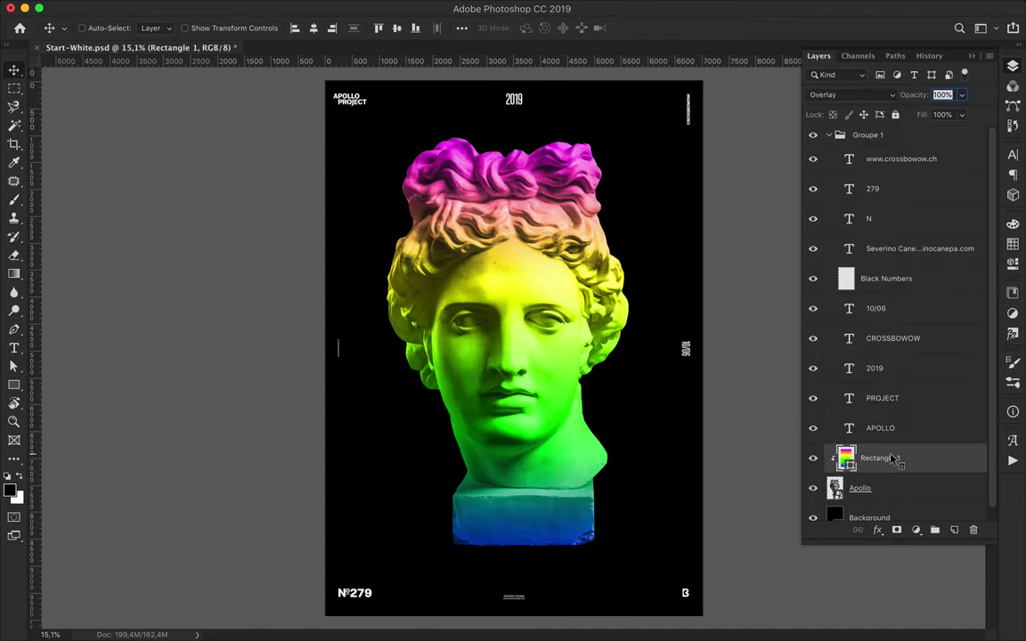
key(ctrl+j)
click(850, 95)
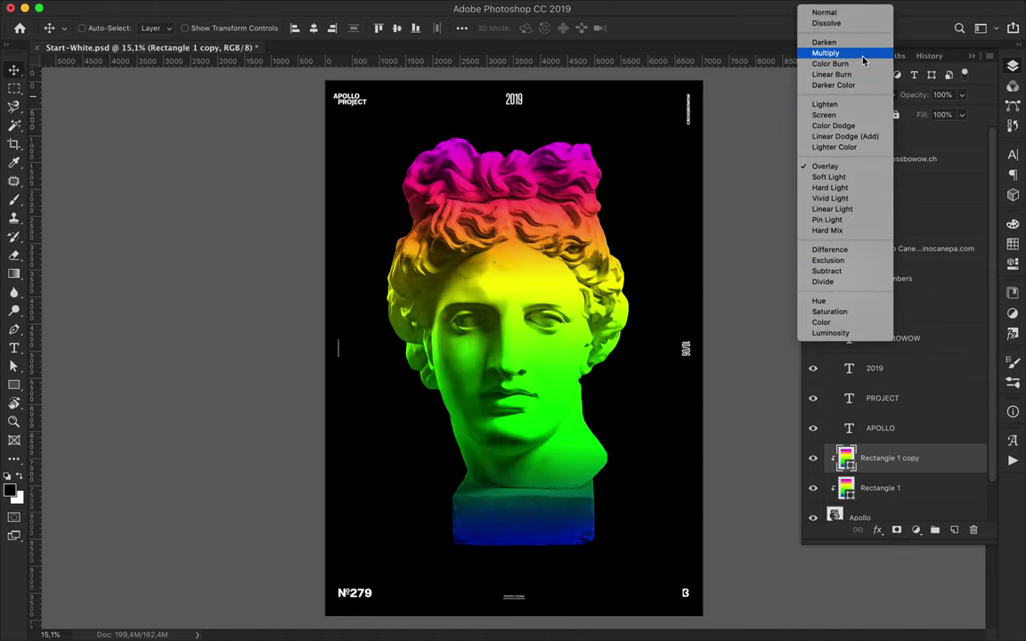
click(863, 53)
- Add white APOLLO text above the Background layer
scroll(882, 445, down, 2)
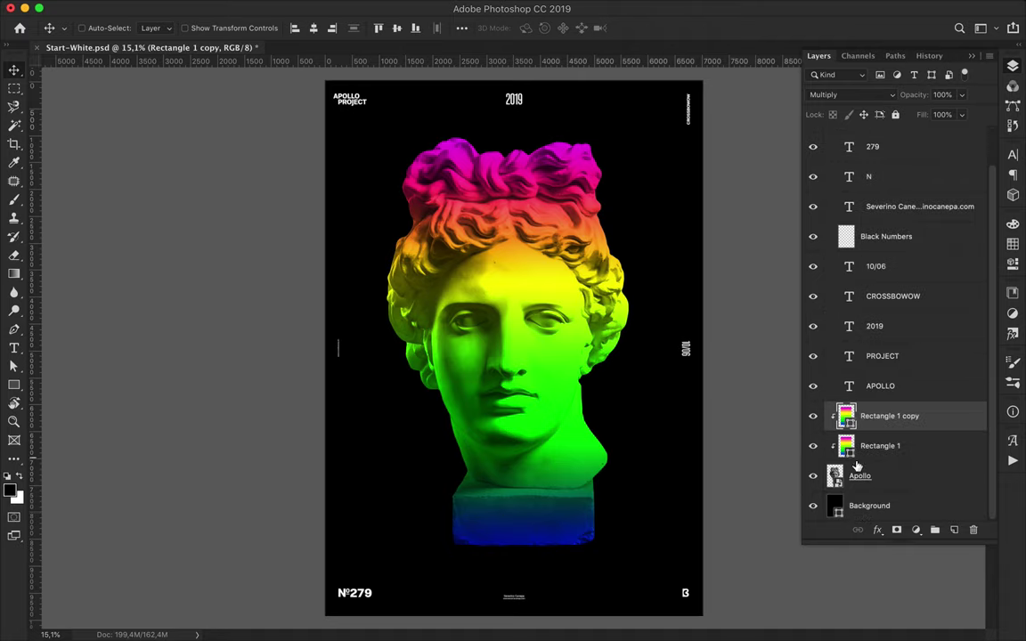
click(882, 506)
key(t)
key(ctrl+shift+alt+n)
click(383, 380)
text(APOLLO)
key(ctrl+a)
click(580, 28)
click(728, 167)
key(ctrl+Return)
key(ctrl+t)
- Scale APOLLO up across the lower poster, then hide the text and black background layers
drag(405, 386, 630, 559)
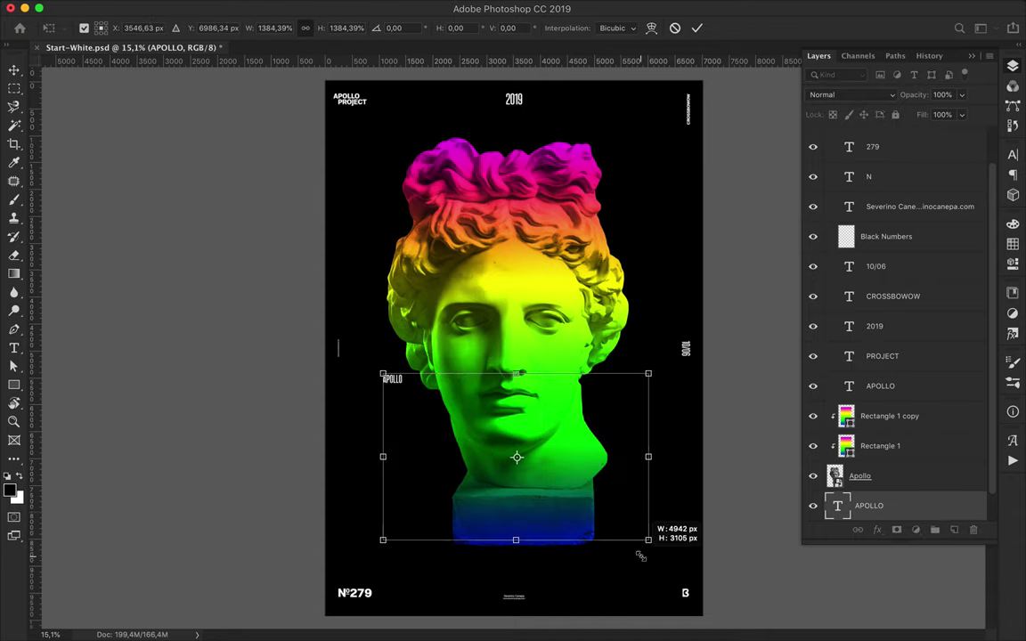
key(Return)
click(896, 481)
shift+click(890, 416)
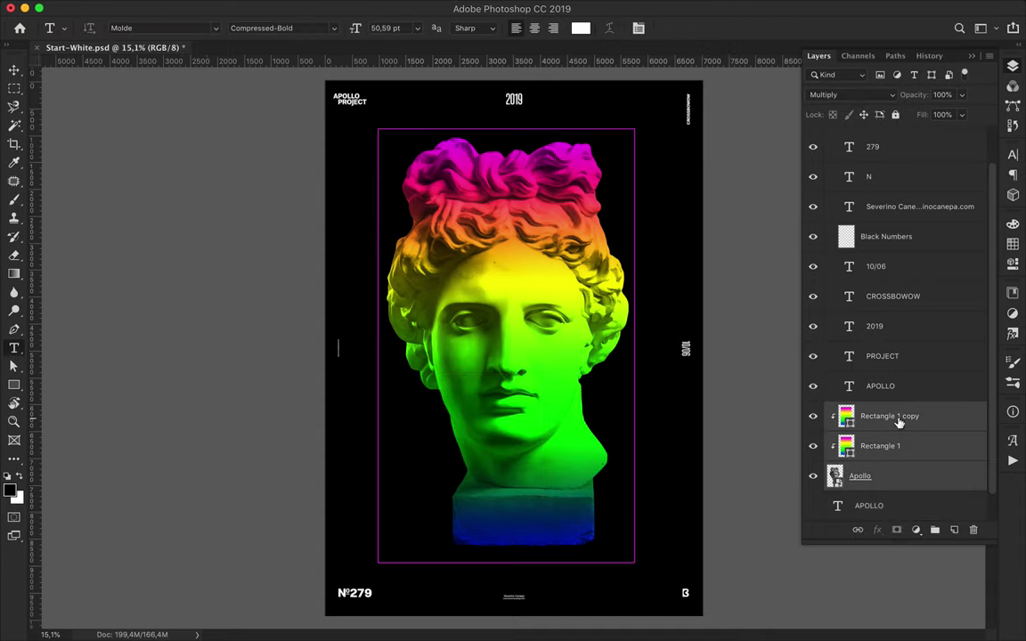
scroll(813, 140, up, 2)
drag(814, 139, 817, 509)
- Save a copy as Start.jpg in the ASDFPixelSort folder with default JPEG options
key(ctrl+shift+s)
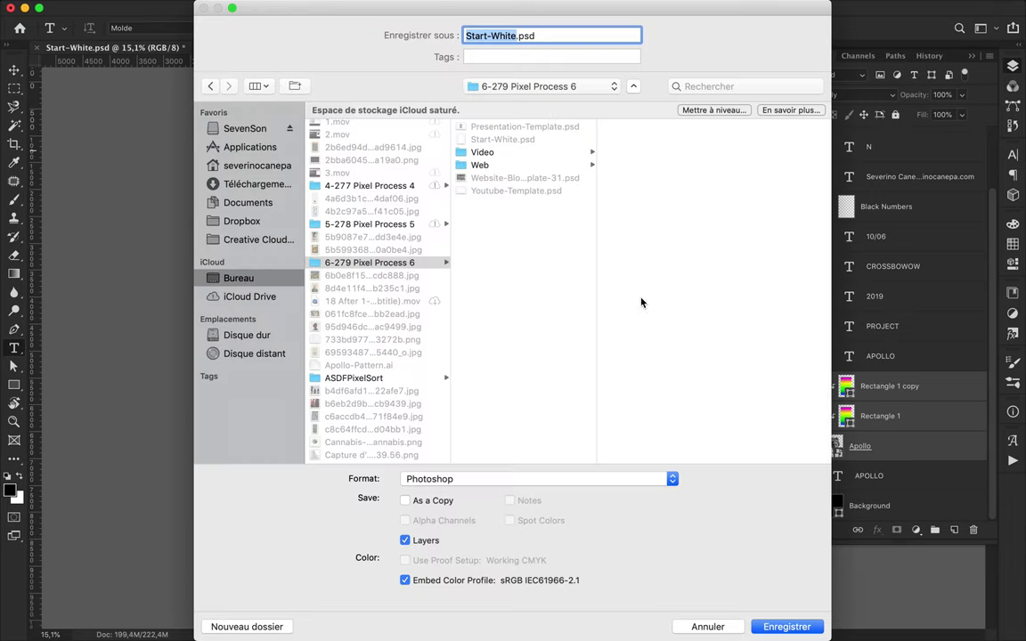
click(353, 378)
key(BackSpace)
key(BackSpace)
key(BackSpace)
click(539, 478)
click(437, 568)
key(Return)
click(739, 56)
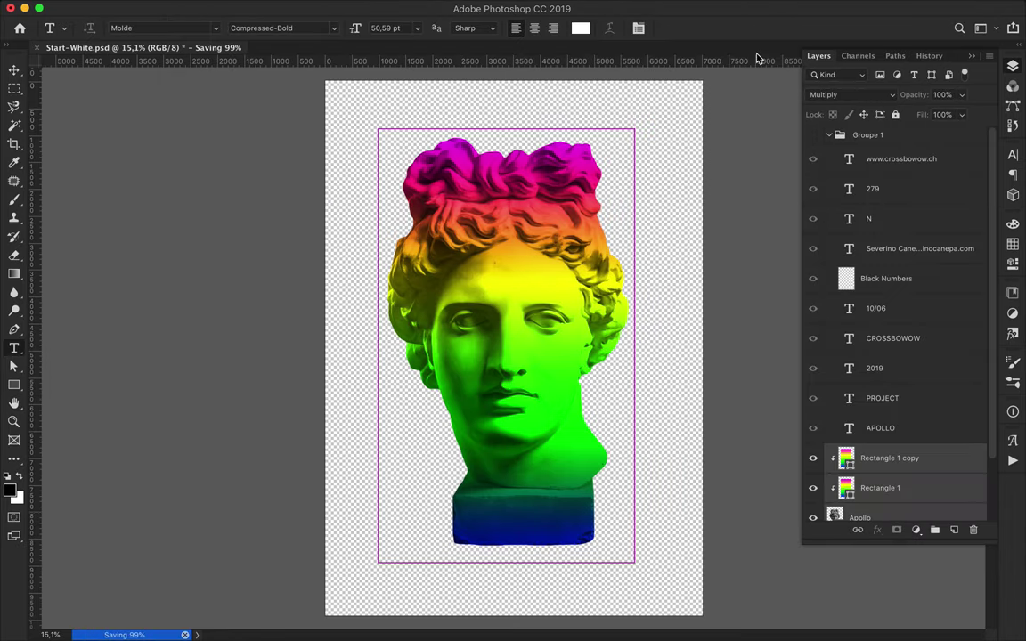
mouse_move(557, 632)
click(556, 619)
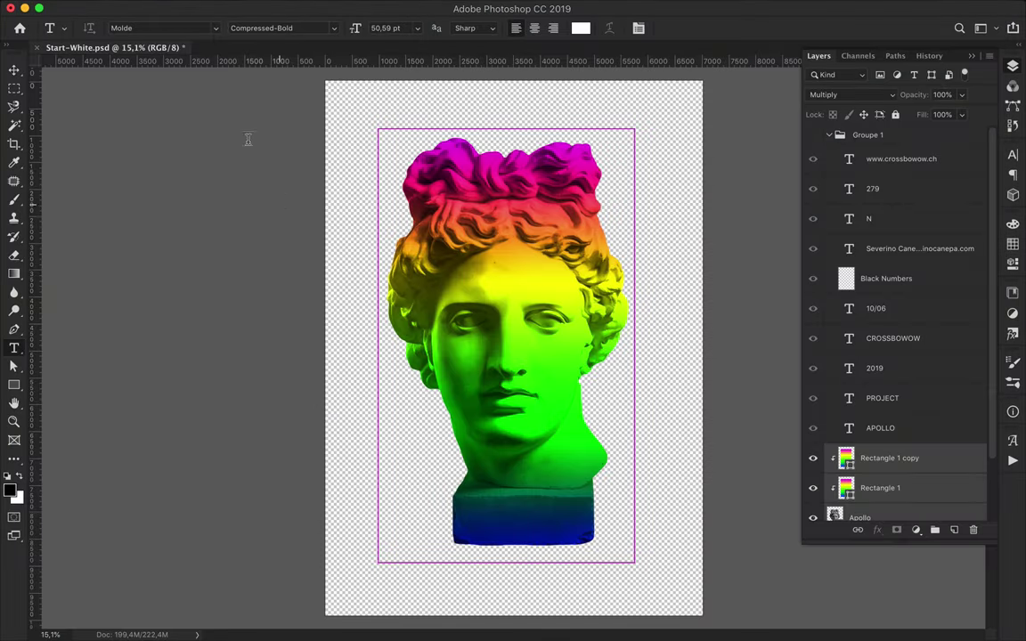
- Export the image as Start.png into the ASDFPixelSort folder
click(130, 8)
mouse_move(146, 190)
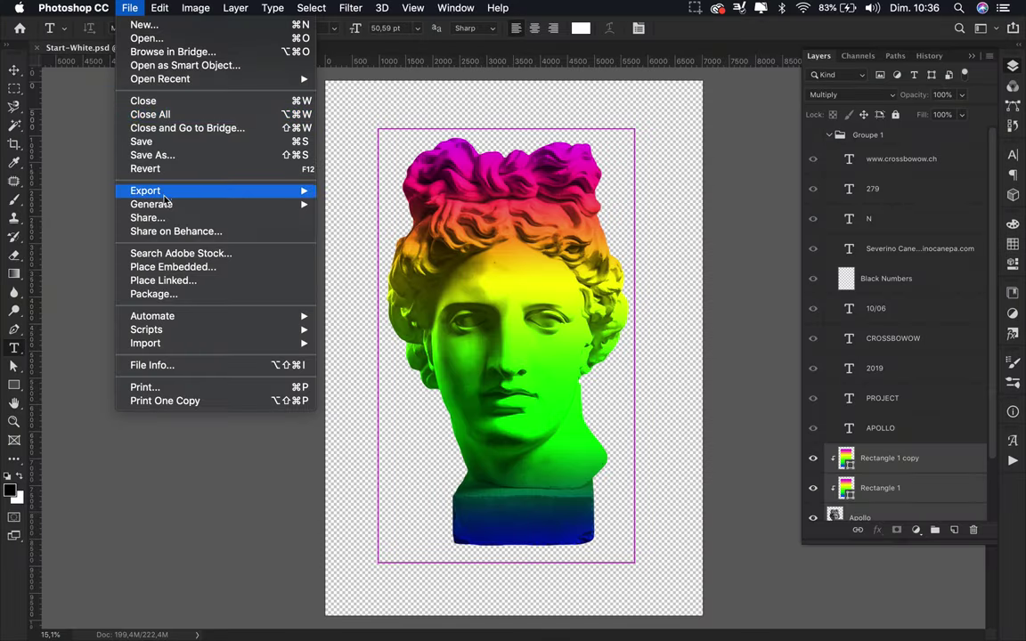
click(370, 188)
text(Start.png)
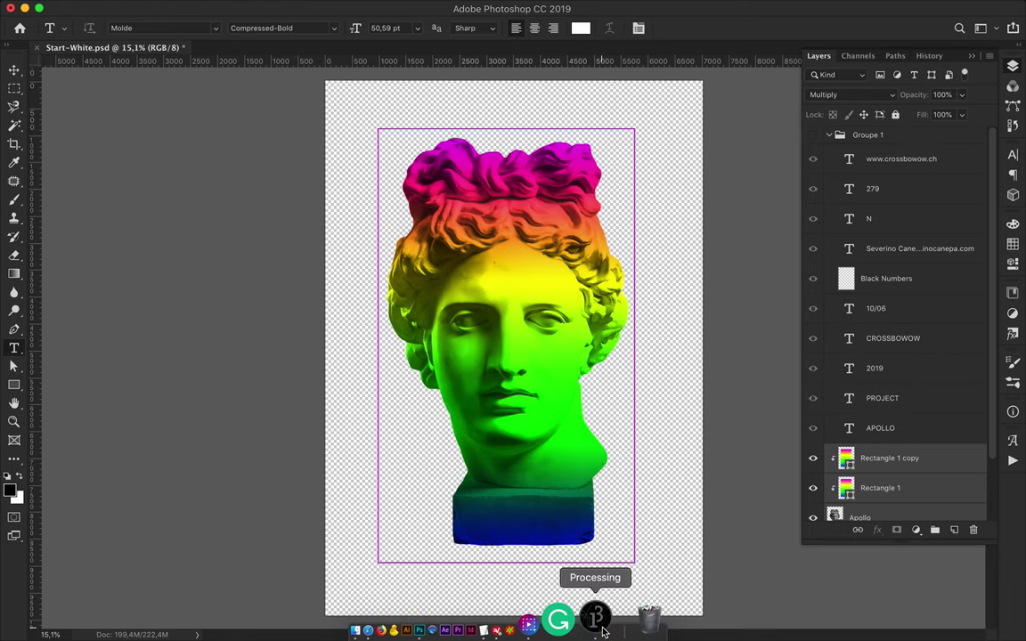
click(595, 617)
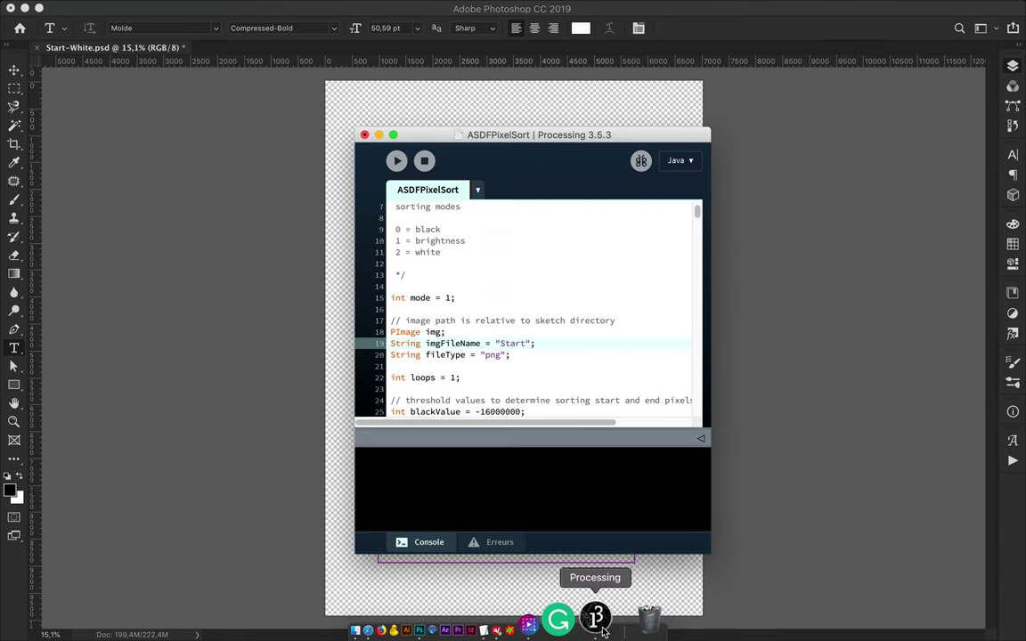
click(394, 623)
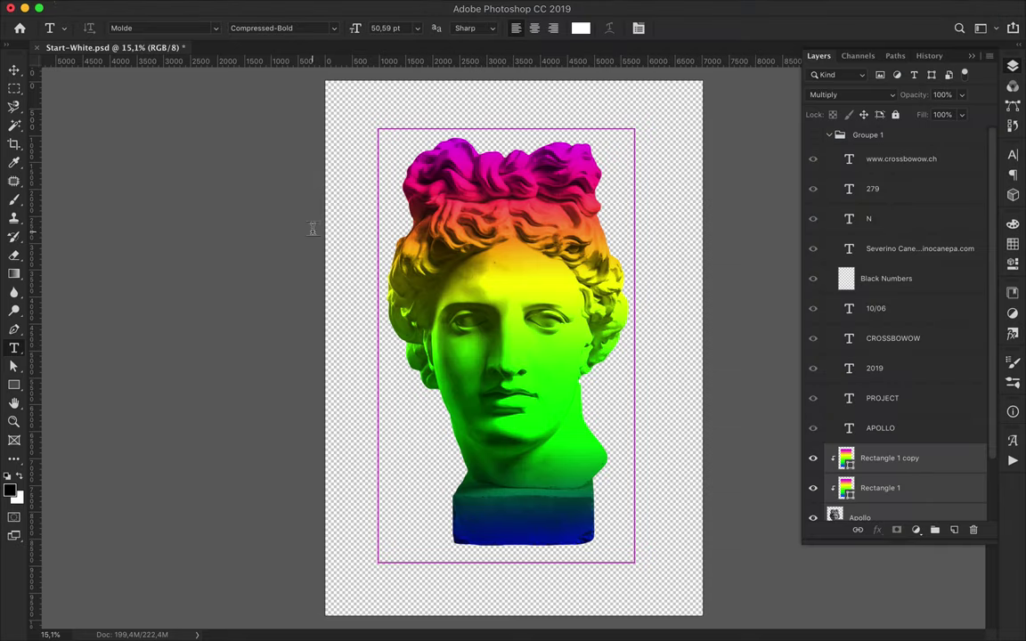
- Cancel a second PNG export and run the pixel-sort sketch in Processing
click(131, 8)
click(378, 188)
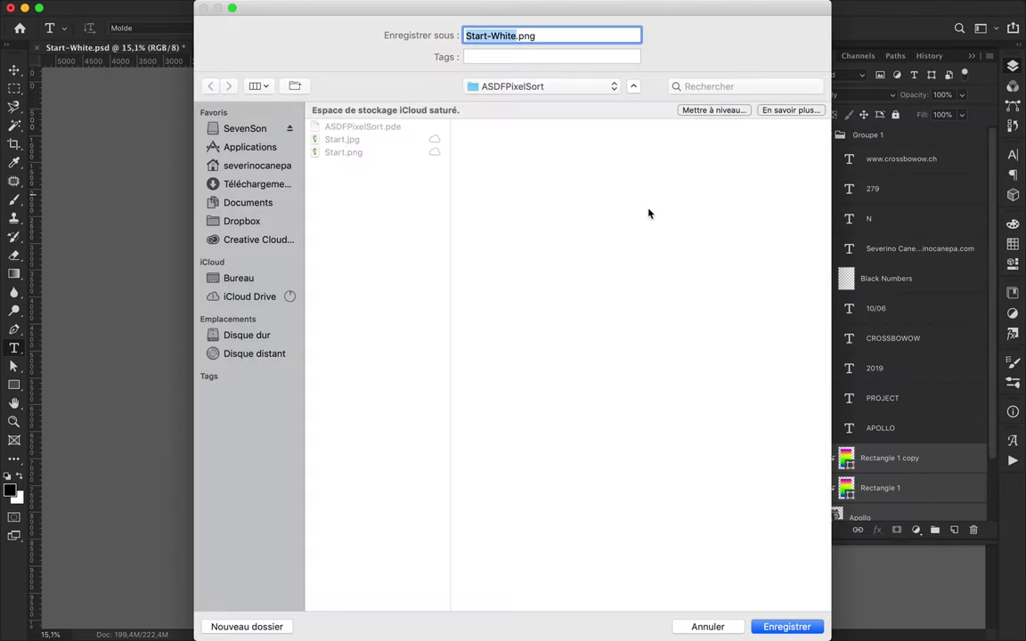
click(706, 627)
click(592, 616)
click(397, 165)
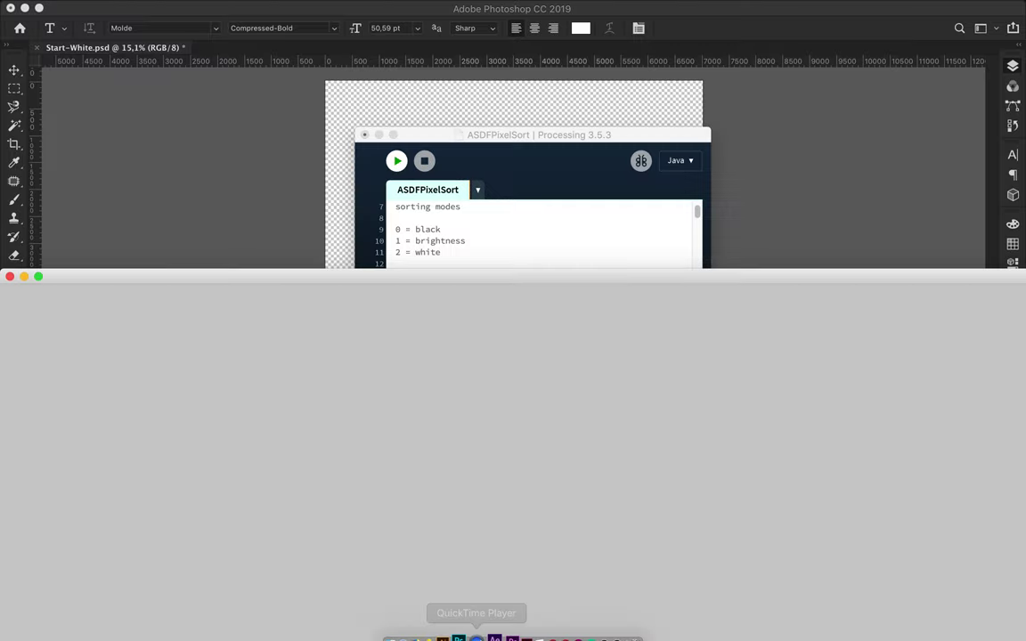
- Preview the generated Start_1.png, then select the sketch's sorting mode value 1
click(364, 559)
click(745, 92)
key(space)
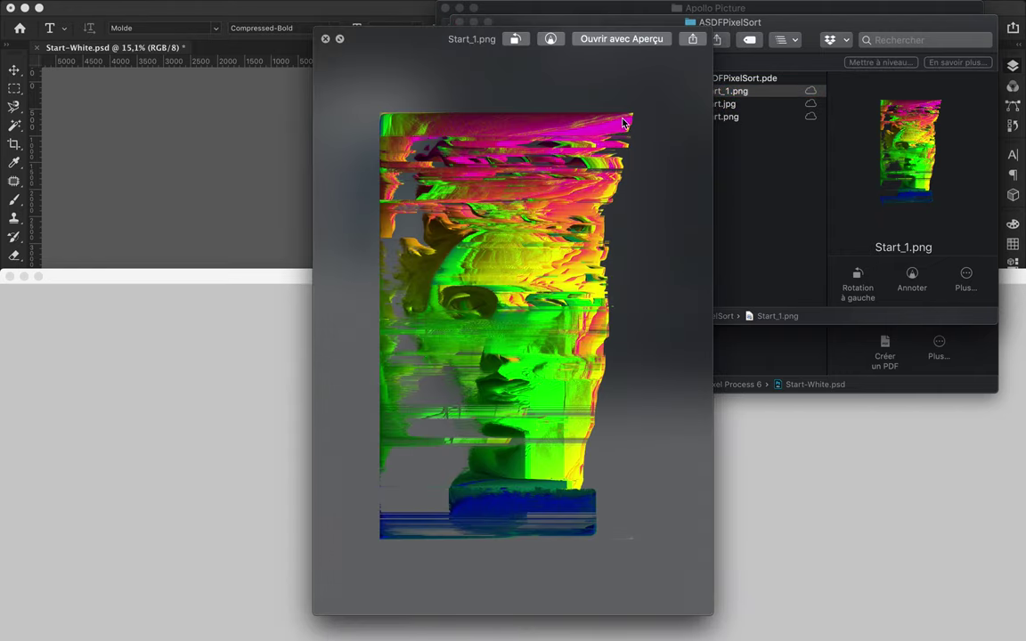
click(326, 39)
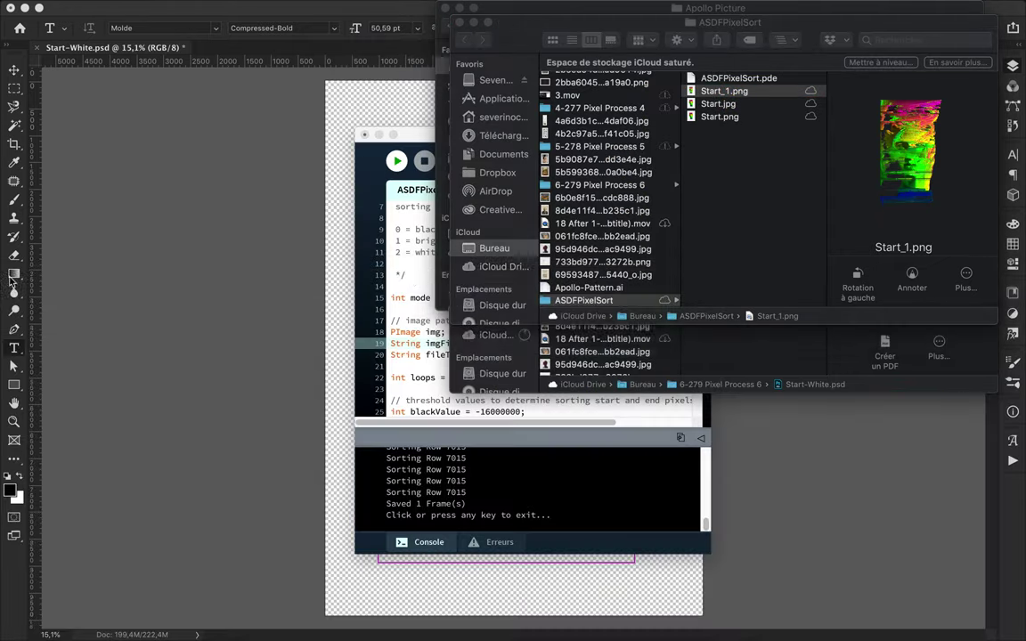
double_click(449, 298)
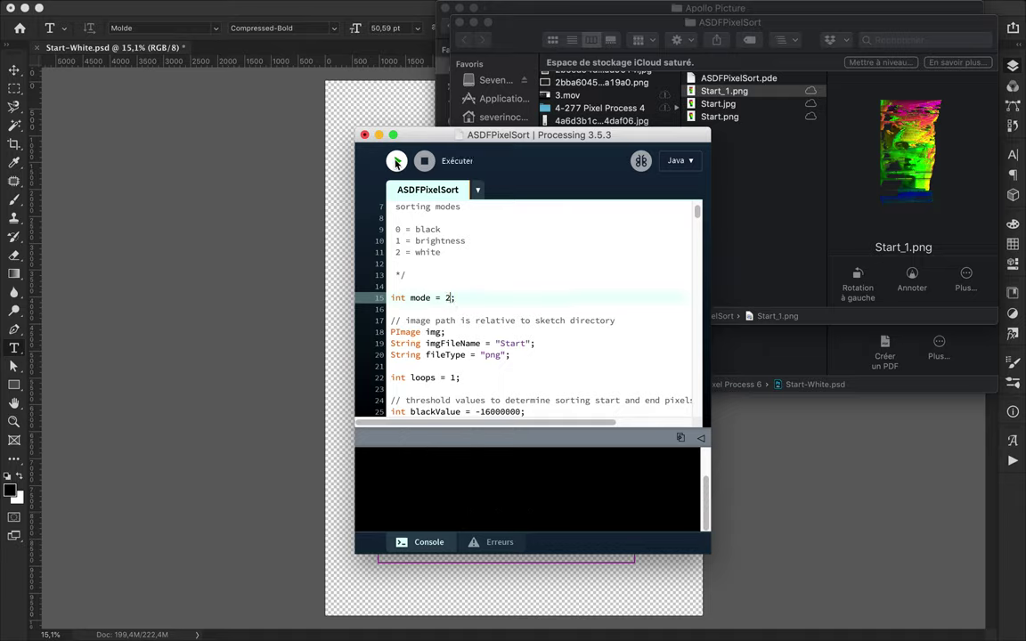
- Run the sketch in mode 2 and recheck Start_1.png in Quick Look
key(super+r)
click(355, 618)
click(802, 116)
click(729, 91)
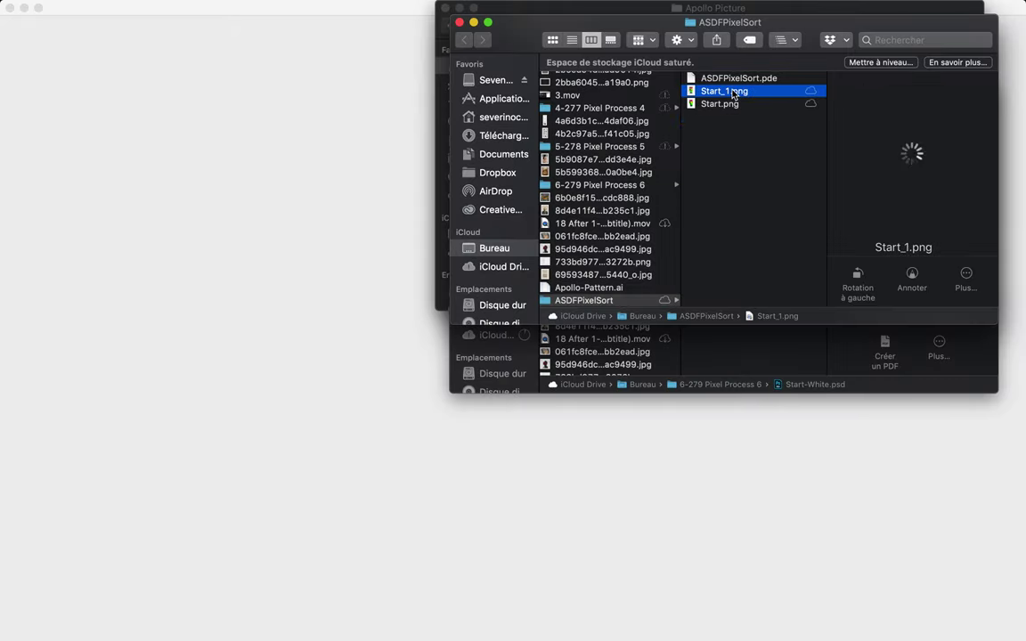
key(space)
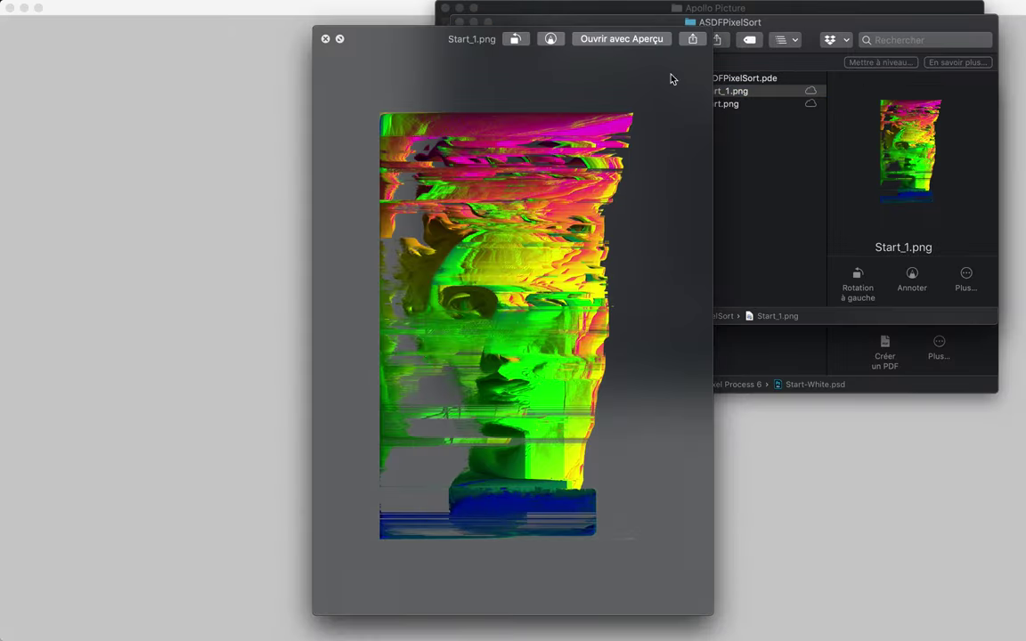
click(326, 39)
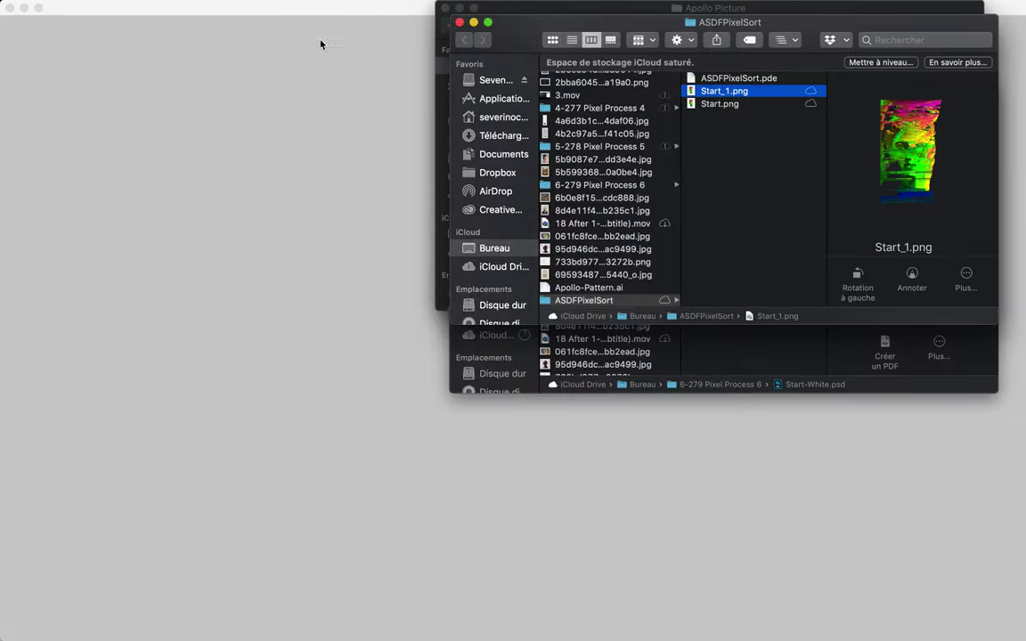
- Close the sketch output window and preview the new Start_2.png
drag(286, 16, 291, 164)
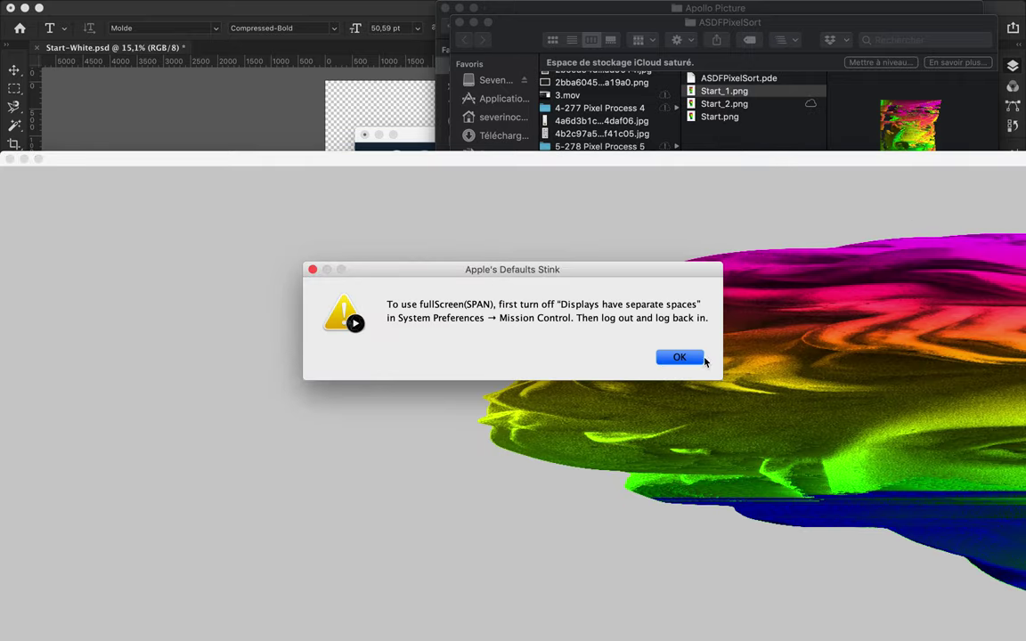
click(646, 356)
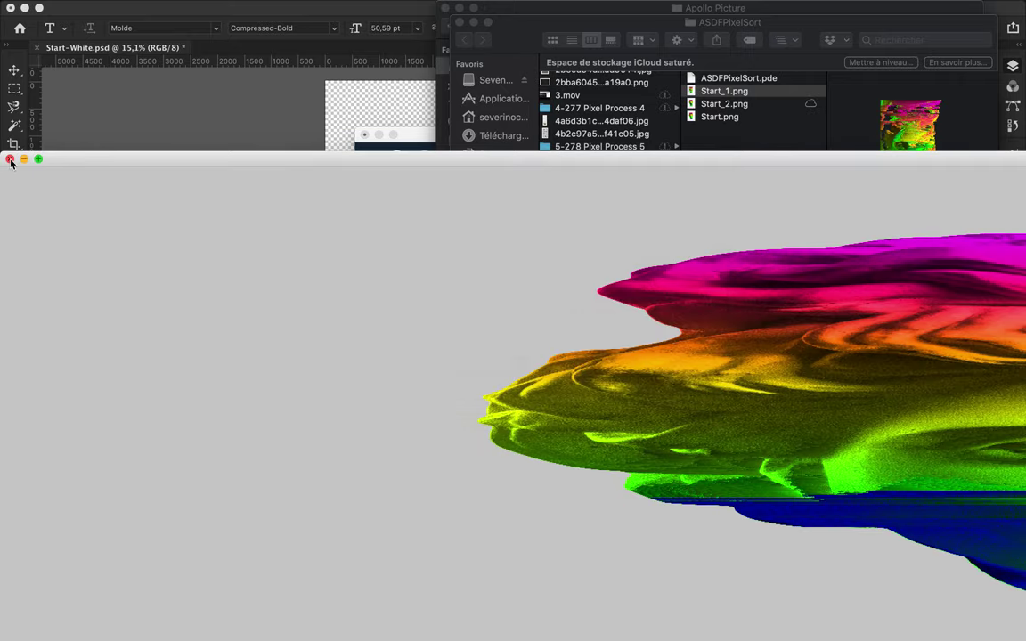
click(11, 160)
click(726, 104)
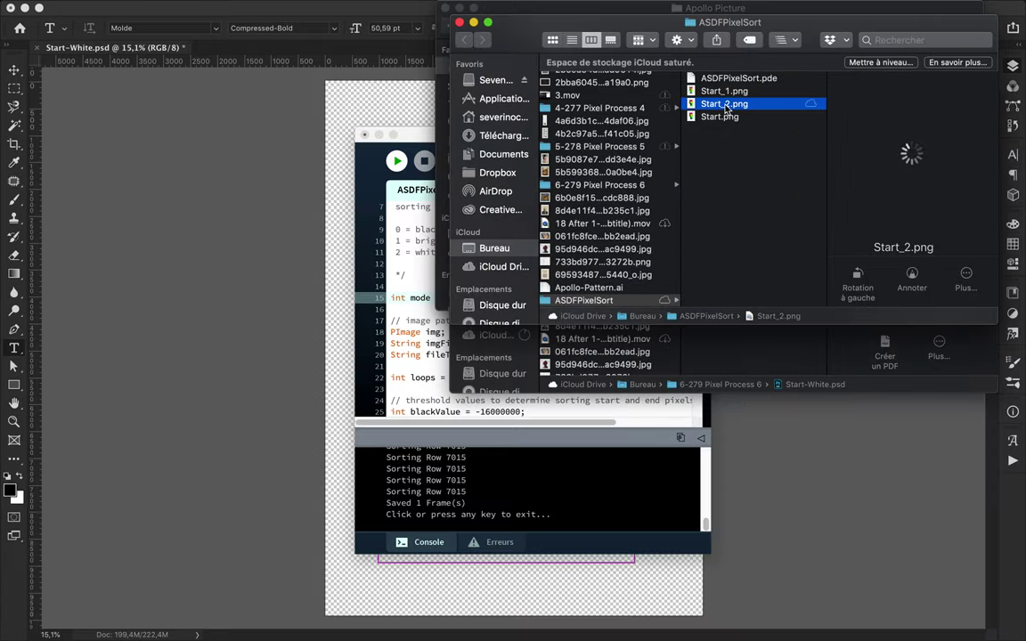
key(space)
key(space)
click(445, 302)
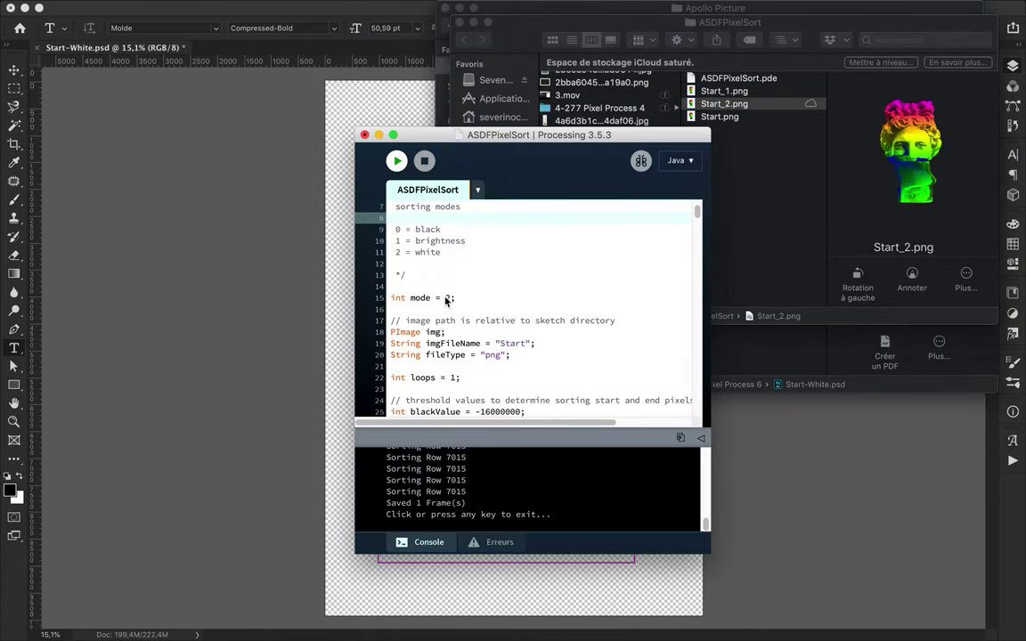
- Run the sketch, dismiss the full-screen warning and close the blank window
scroll(503, 343, down, 5)
click(396, 163)
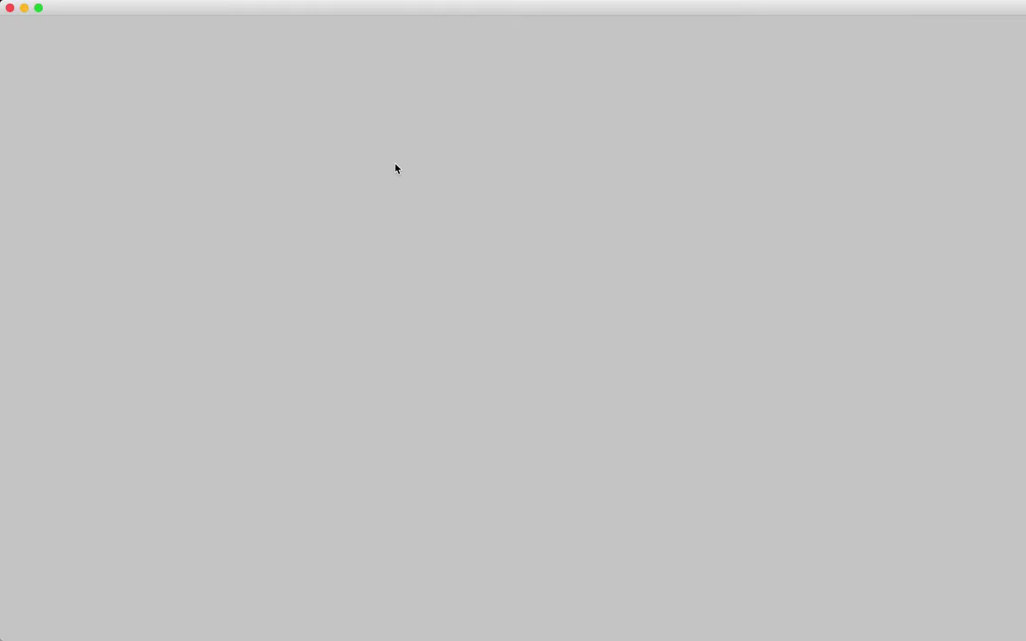
drag(489, 13, 490, 218)
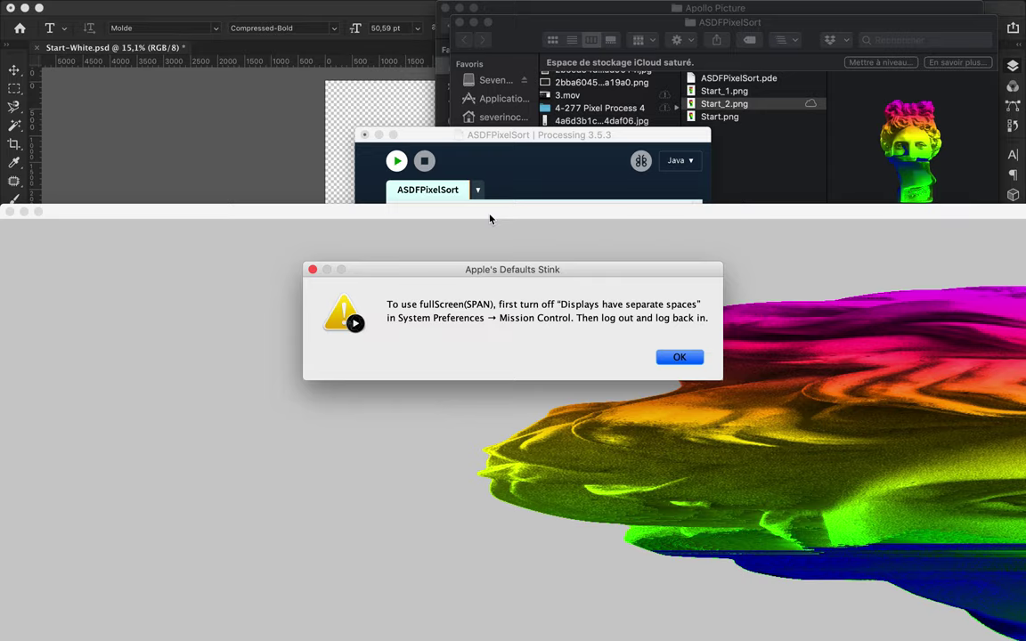
click(680, 357)
click(687, 359)
- Rerun the sketch and Quick Look Start_2.png showing vertical rainbow streaks
click(397, 162)
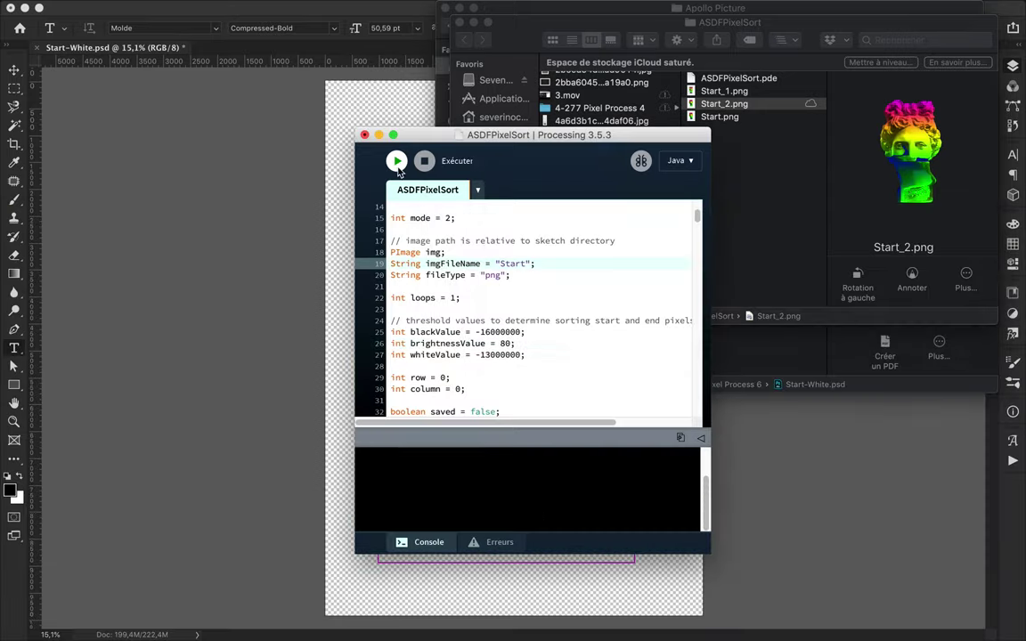
drag(405, 8, 407, 296)
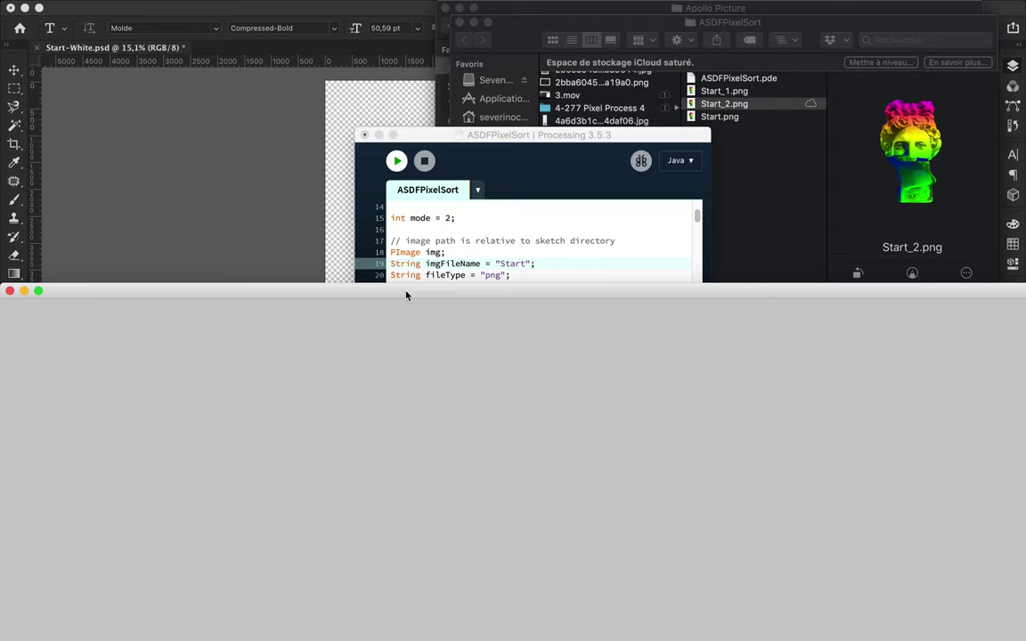
click(760, 105)
key(space)
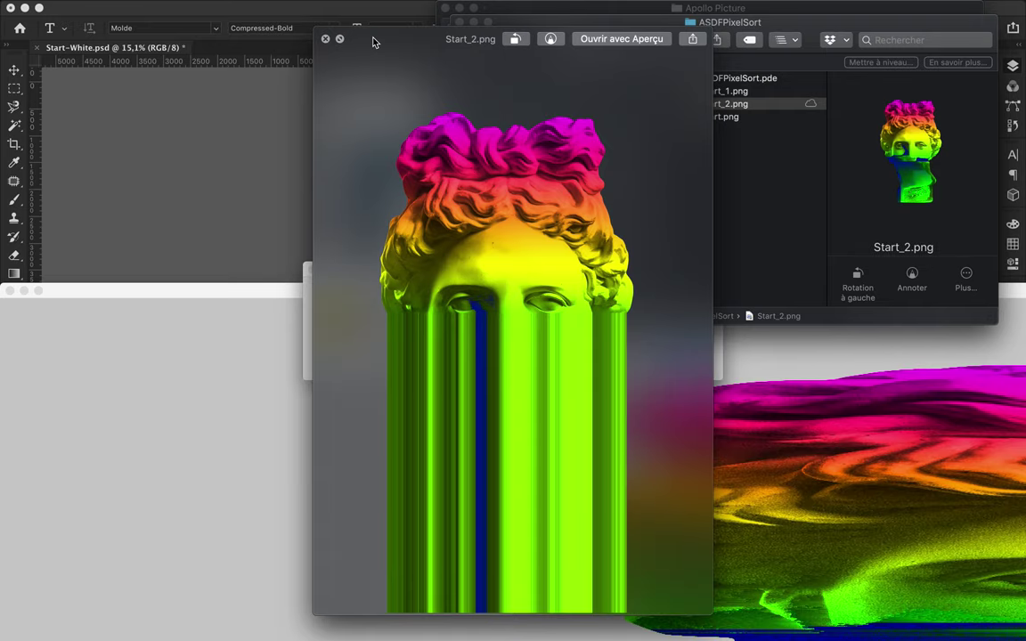
click(303, 300)
click(326, 38)
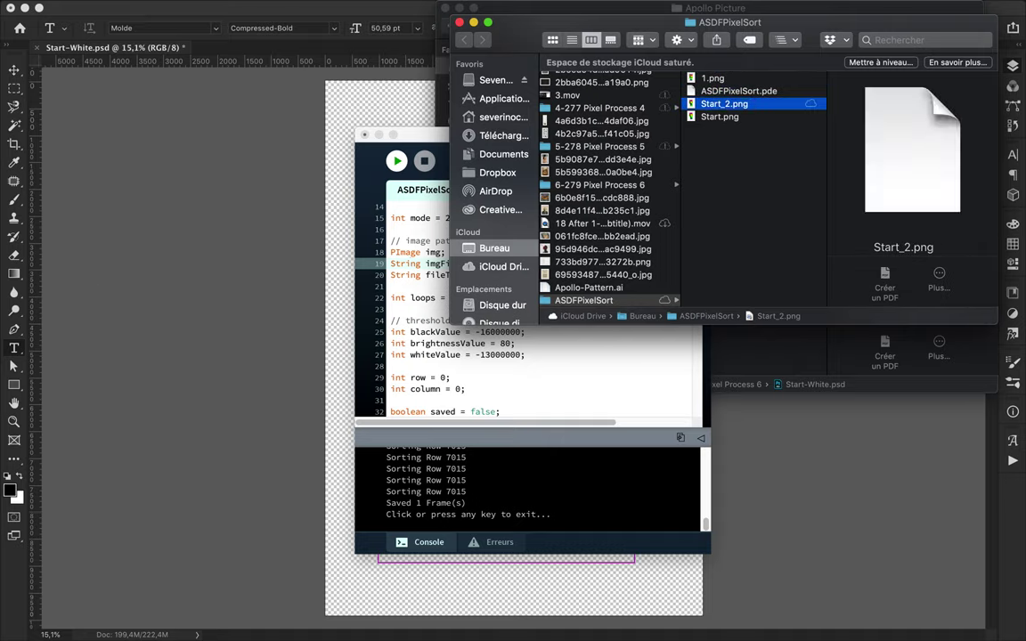
- Set brightnessValue to 99, run the sketch, and preview Start_2.png
click(534, 356)
double_click(506, 343)
text(99)
key(super+r)
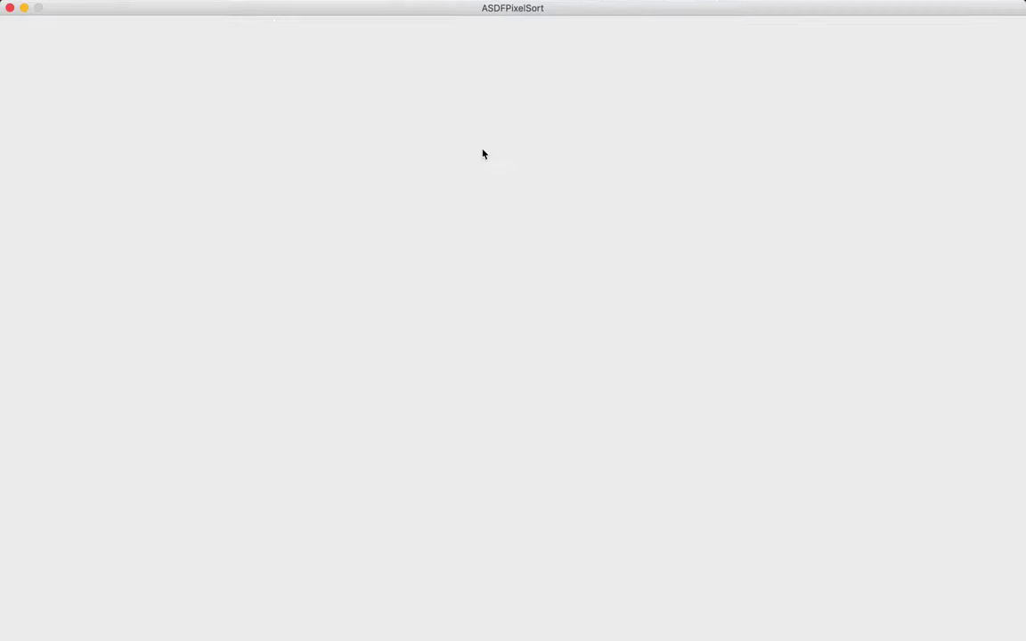
click(555, 233)
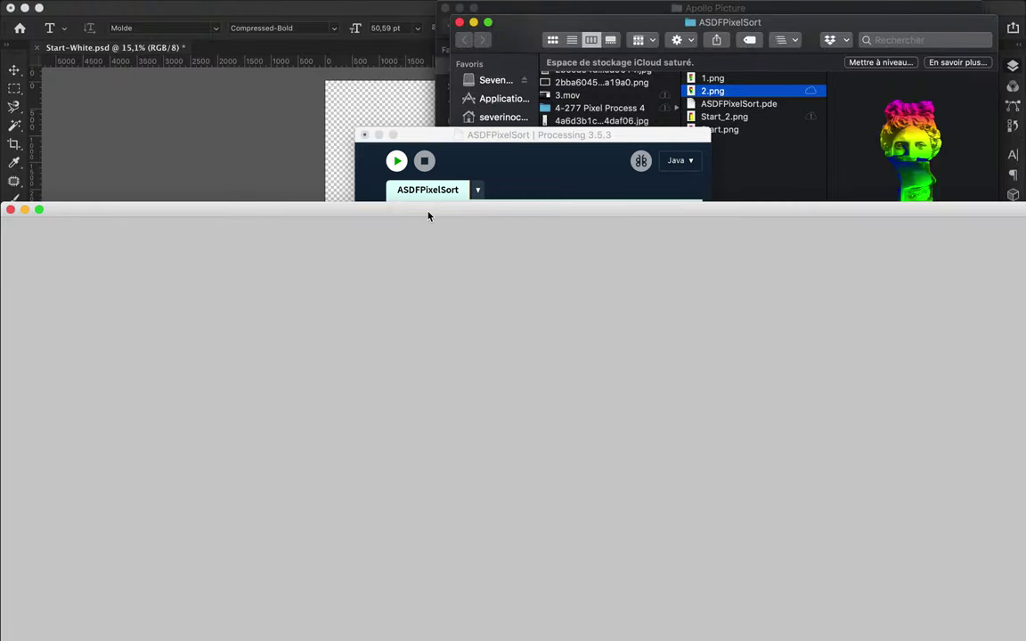
click(723, 117)
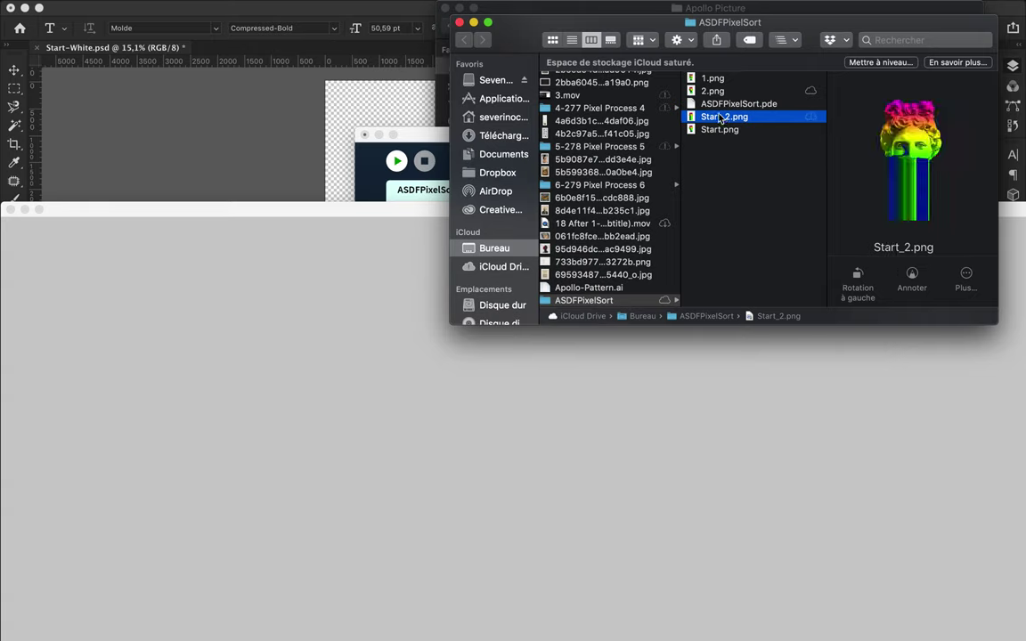
key(space)
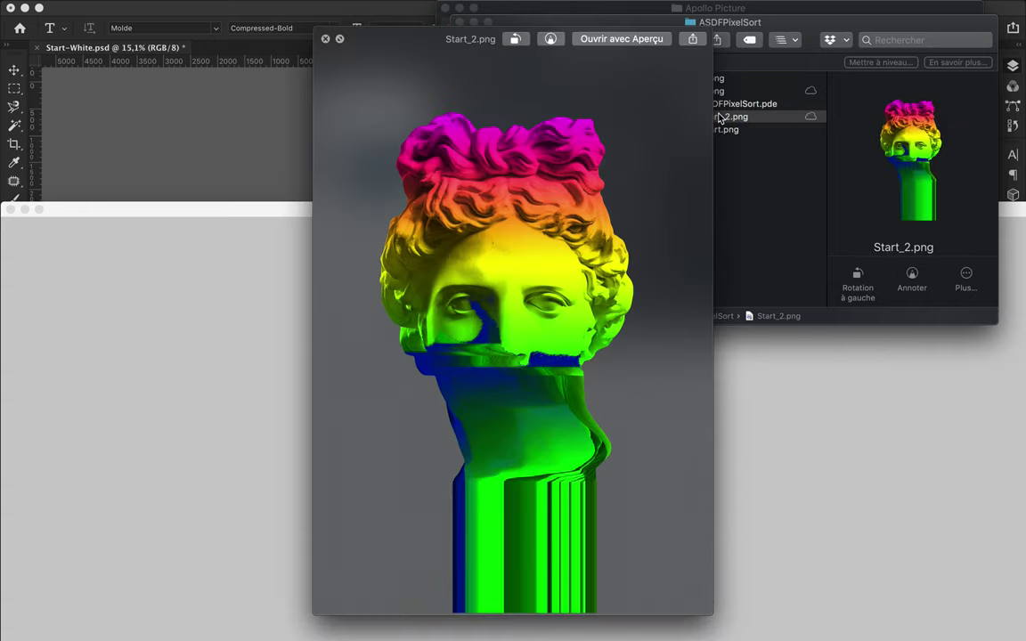
click(326, 39)
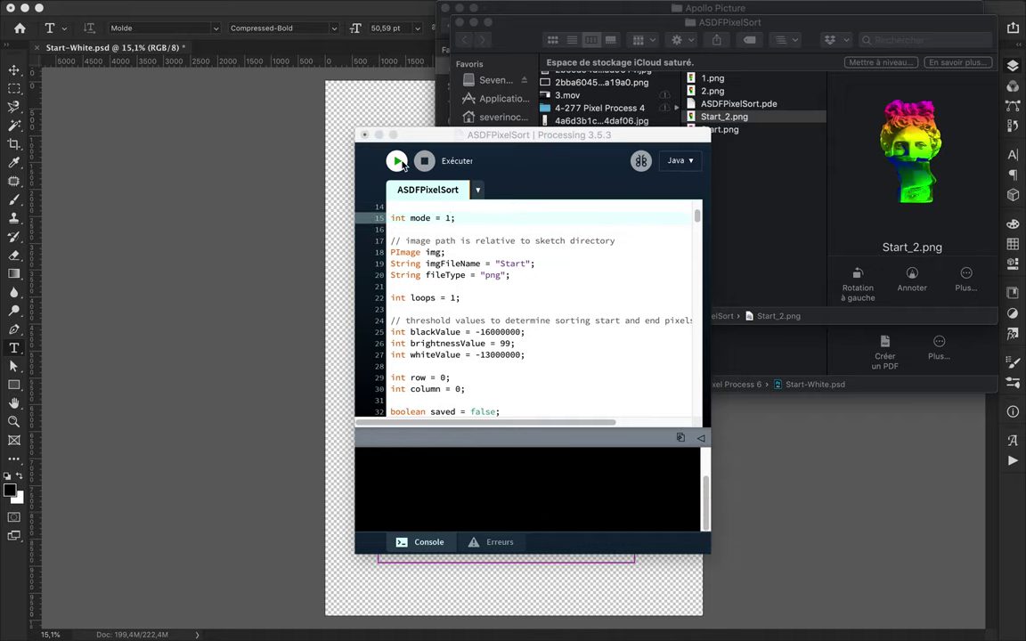
- Rerun the sketch with sorting mode 1
key(super+r)
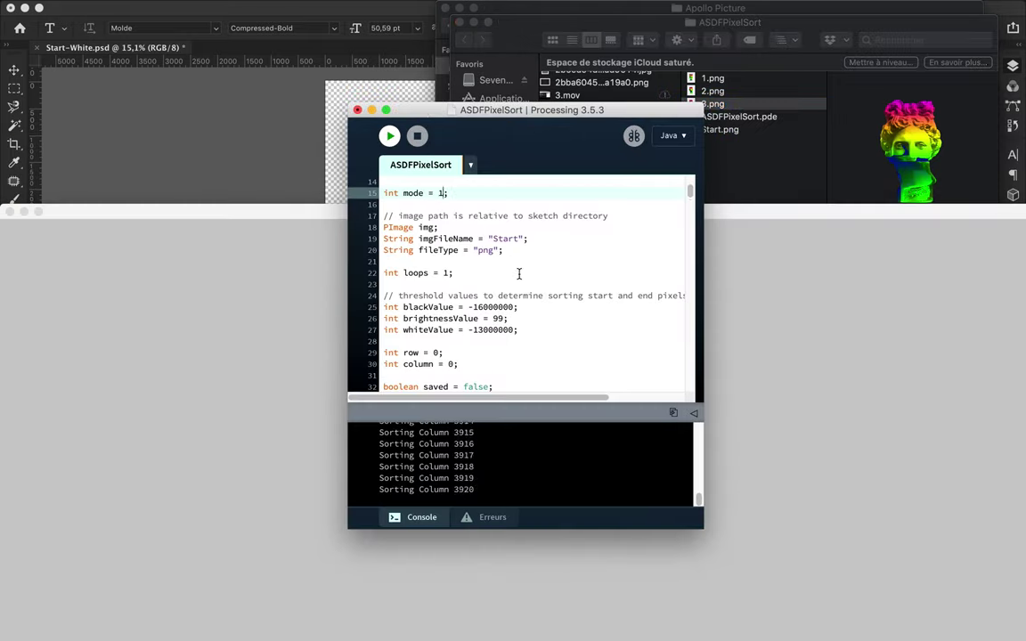
scroll(518, 275, down, 2)
scroll(518, 275, down, 5)
scroll(518, 274, down, 3)
scroll(519, 274, down, 6)
scroll(518, 275, down, 2)
scroll(518, 274, down, 3)
scroll(519, 274, up, 10)
scroll(519, 274, up, 8)
- Check the 1.png output and preview Start_1.png, then close the sketch
click(725, 129)
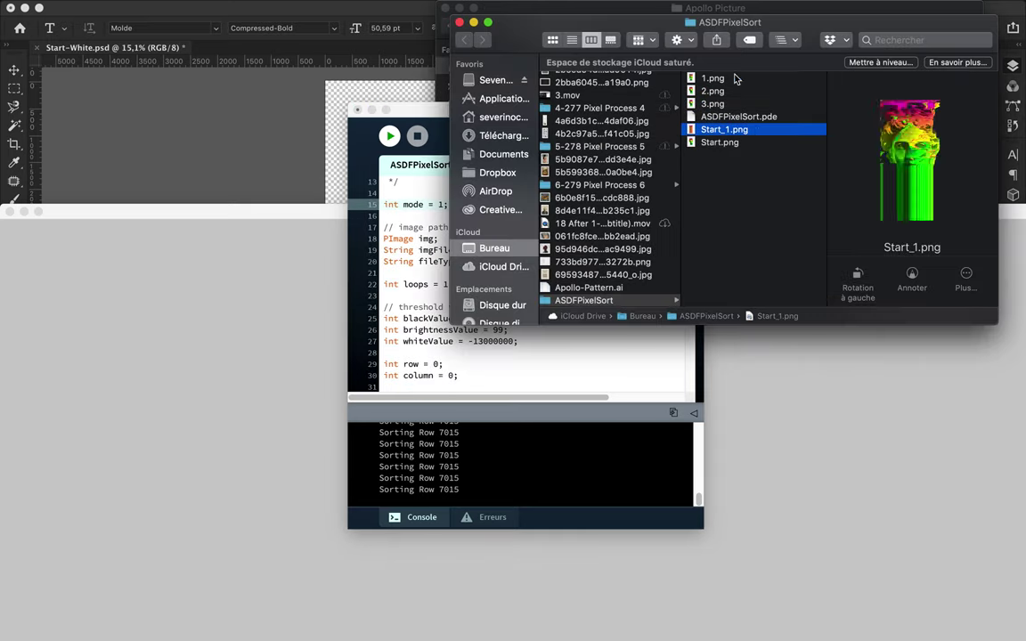
click(717, 78)
click(730, 129)
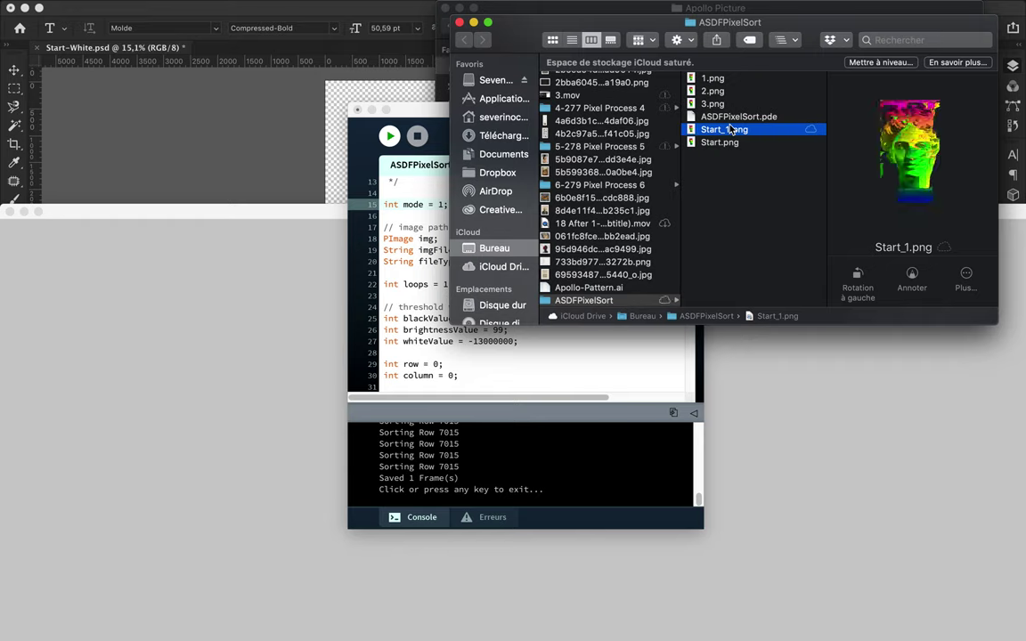
key(space)
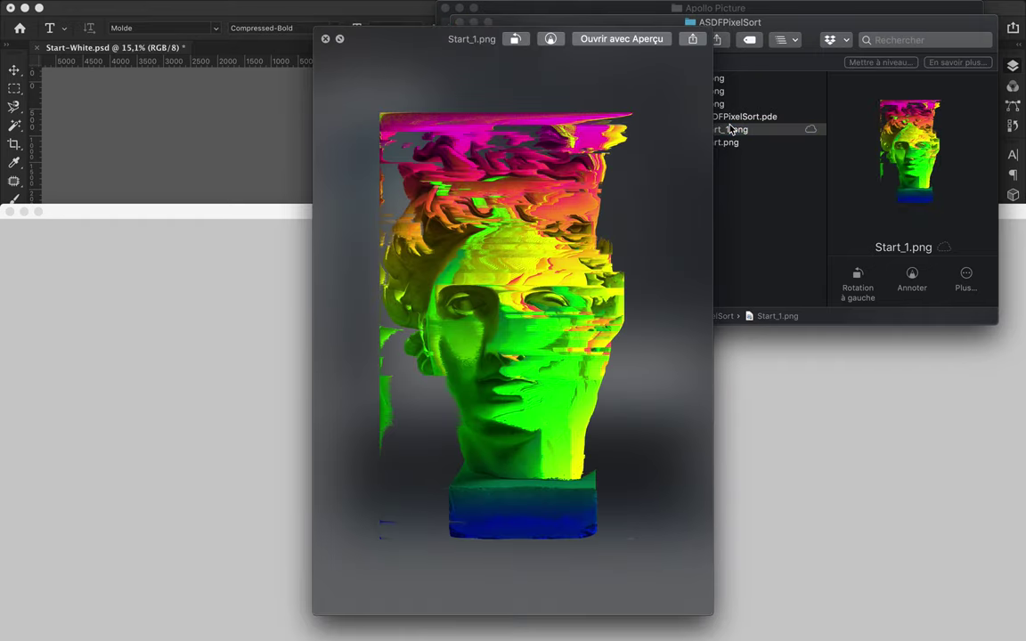
key(super+Tab)
key(super+r)
- Change blackValue to -16000 and run the sketch
click(502, 328)
click(509, 319)
key(BackSpace)
key(BackSpace)
key(BackSpace)
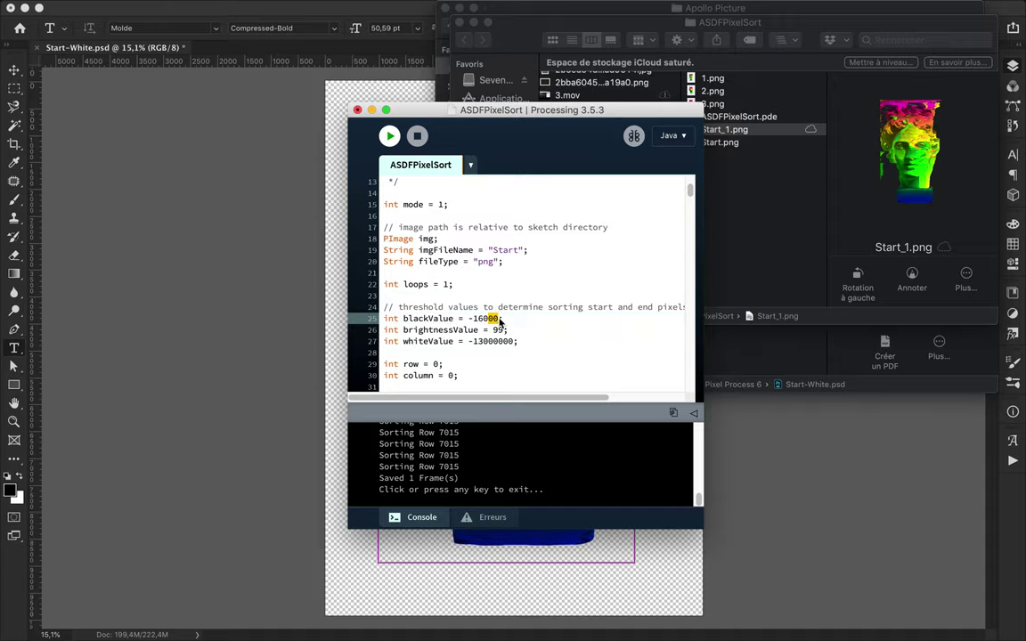
click(517, 341)
click(390, 136)
- Rename the Start_1.png output to 4.png
key(super+Tab)
key(Return)
text(4)
key(Return)
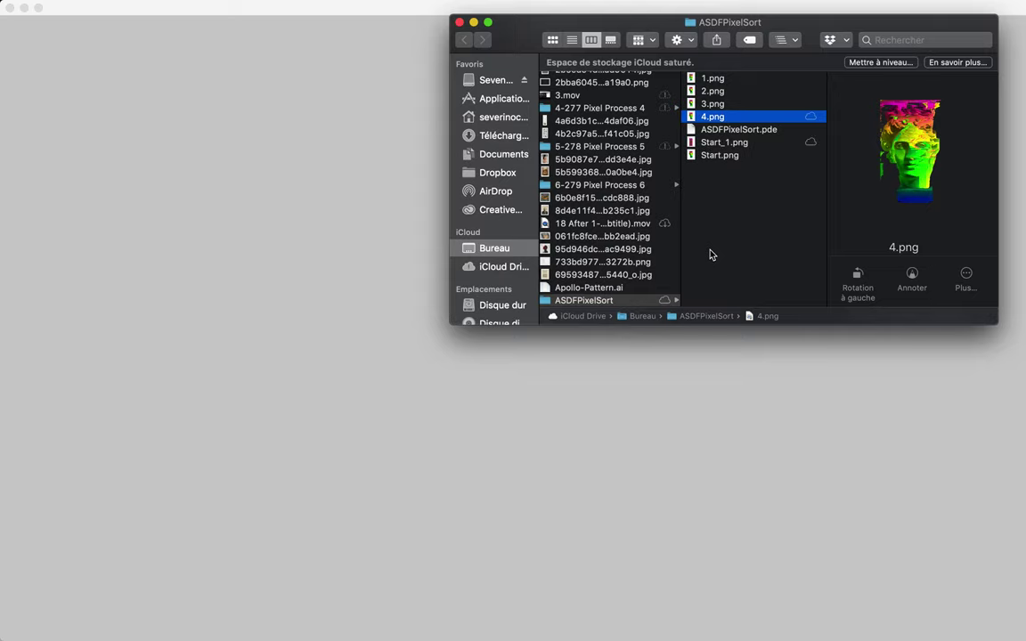
- Preview the new Start_1.png result and select blackValue's trailing zeros
click(396, 28)
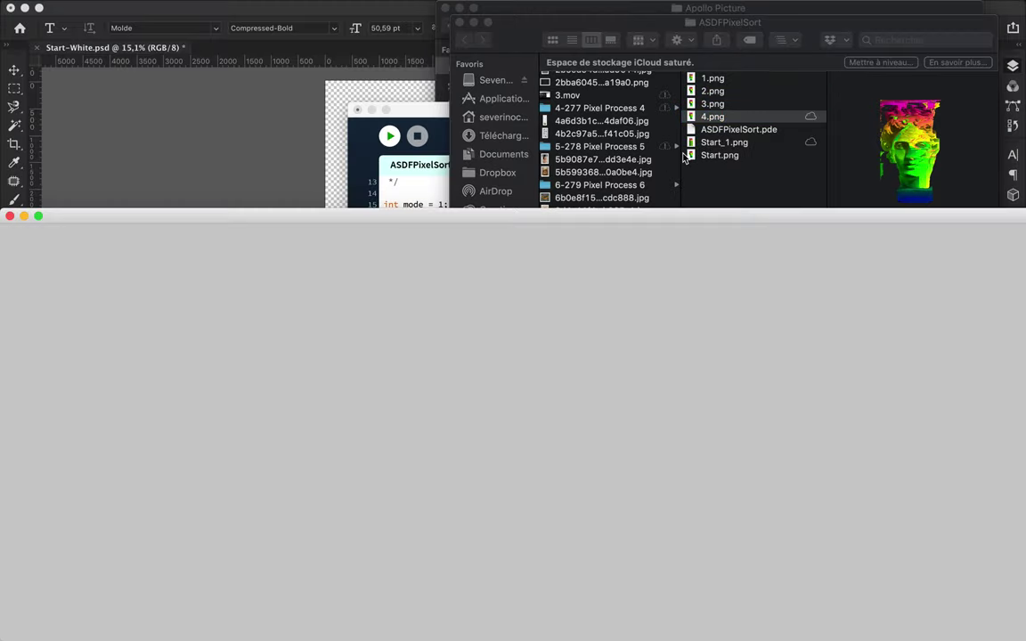
click(727, 144)
key(space)
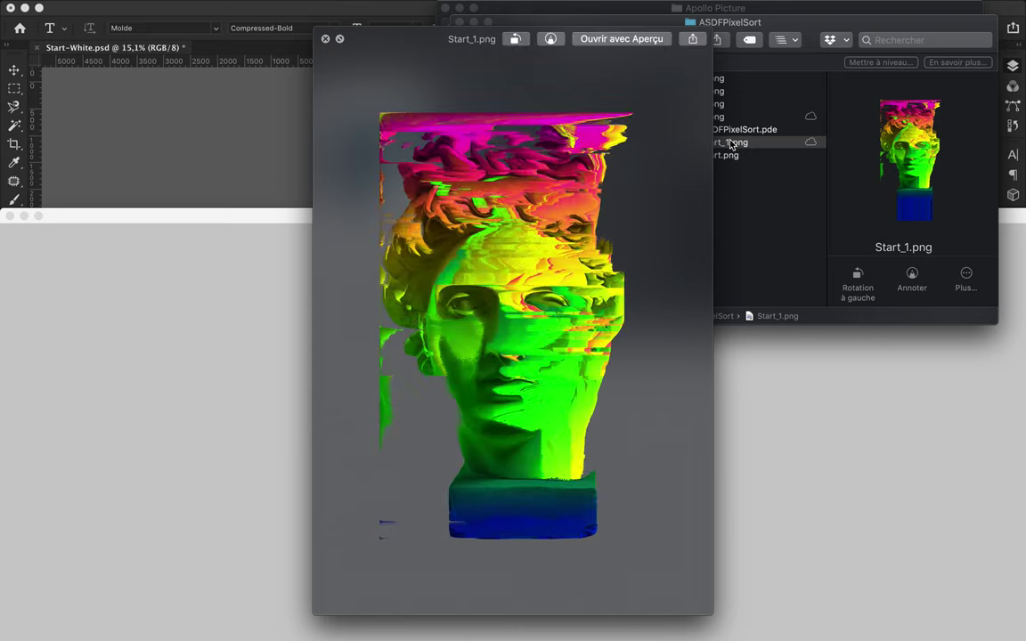
click(326, 39)
click(435, 201)
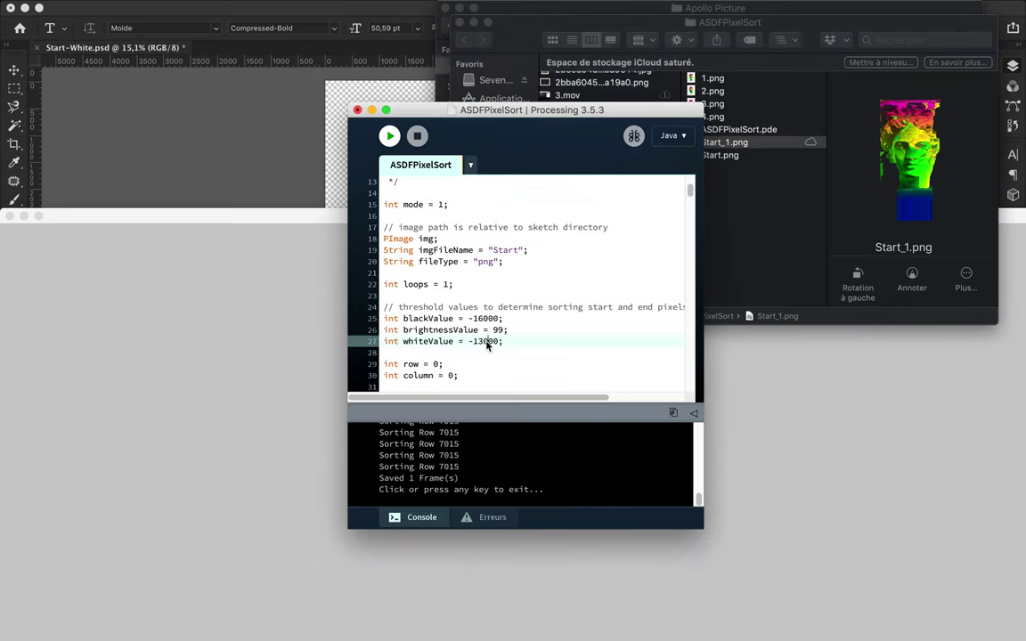
- Trim whiteValue, rerun the sketch, and rename the Start_1.png output to 5.png
drag(487, 318, 499, 323)
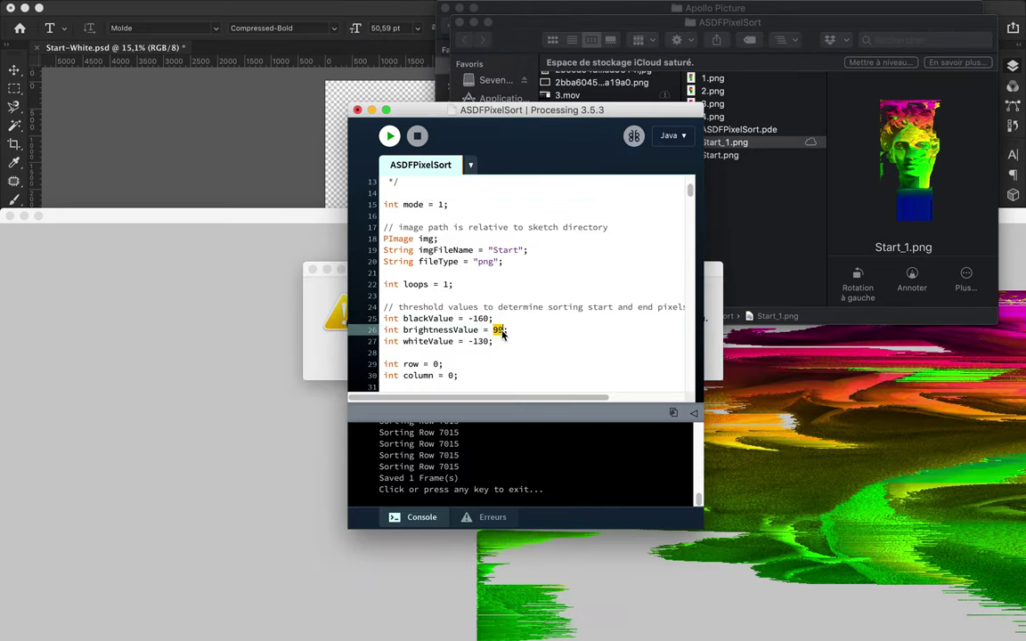
click(614, 359)
click(10, 215)
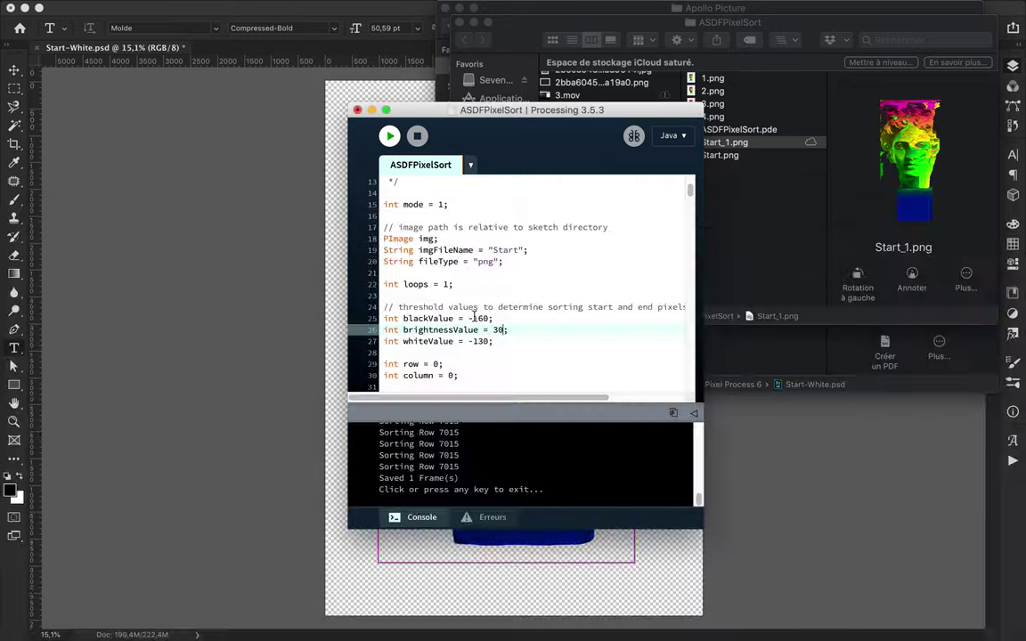
click(389, 135)
key(Return)
text(5)
key(Return)
- Preview the new render, adjust whiteValue and brightnessValue, and rename the output to 6.png
click(174, 25)
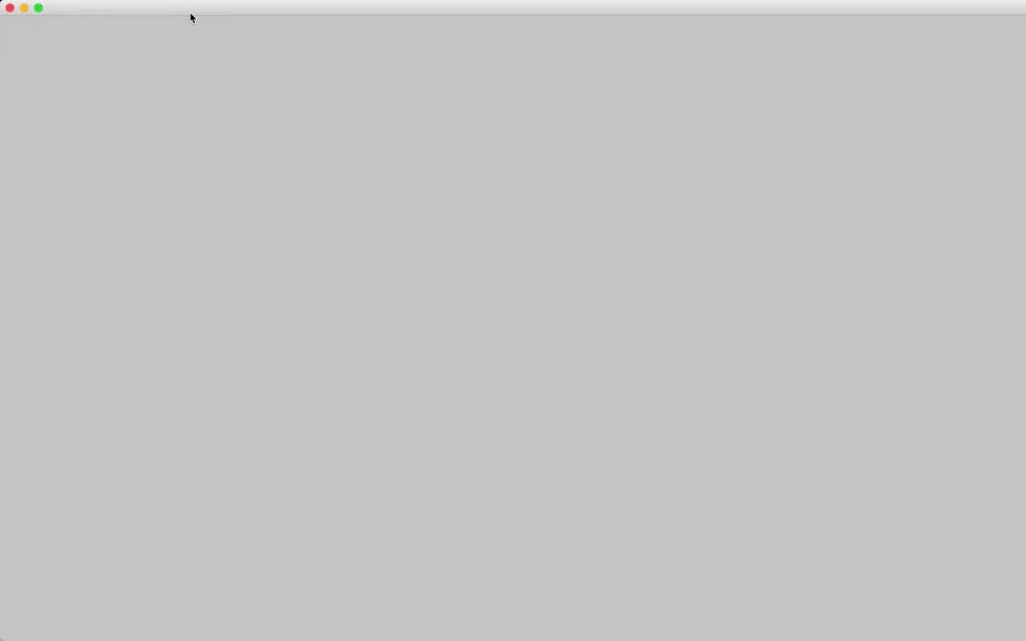
drag(190, 13, 201, 253)
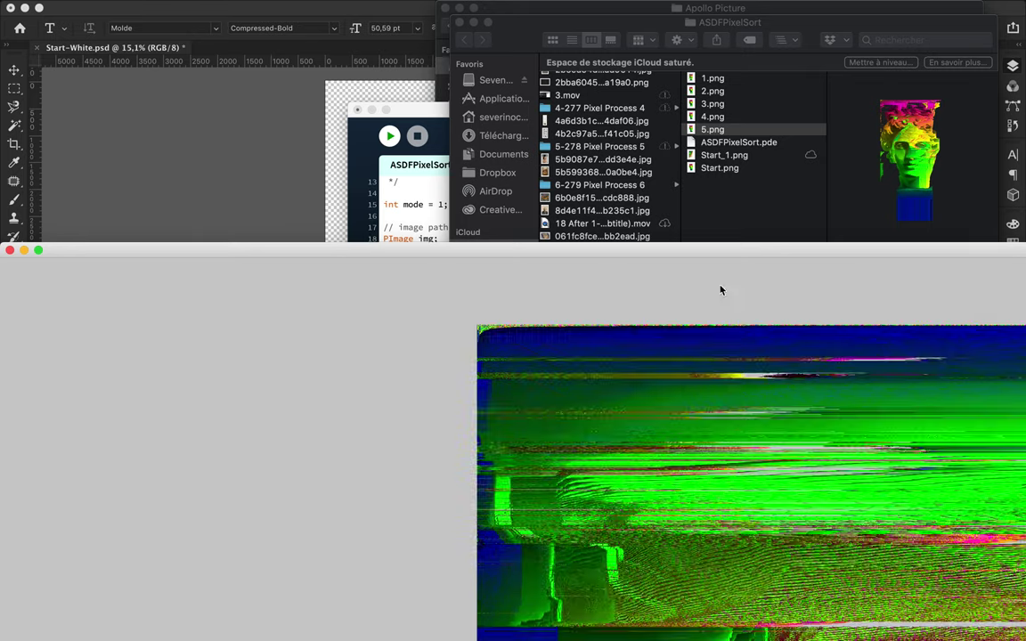
click(723, 155)
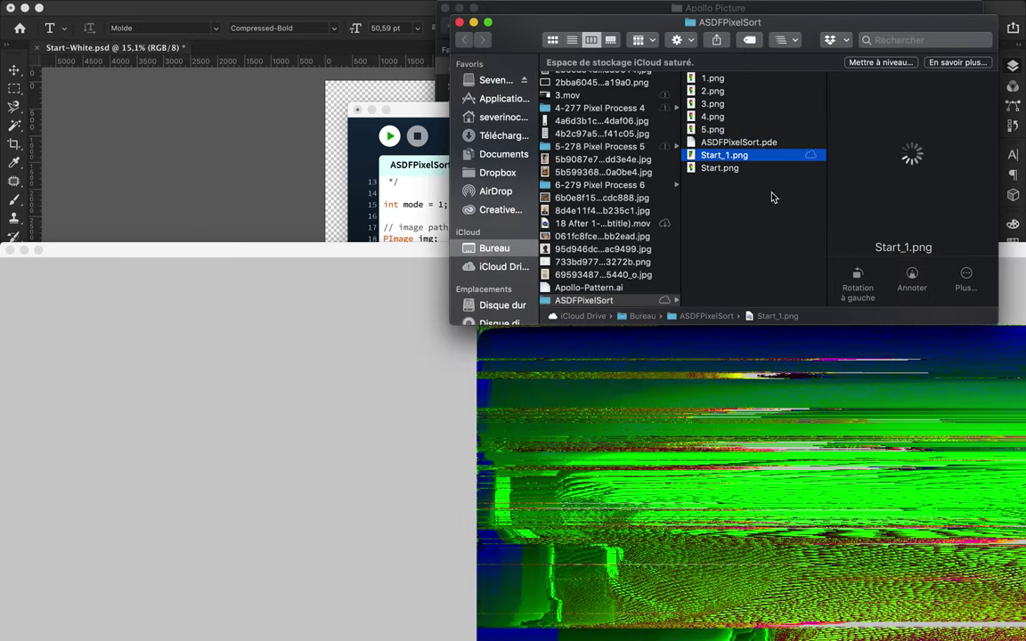
key(space)
key(space)
click(419, 178)
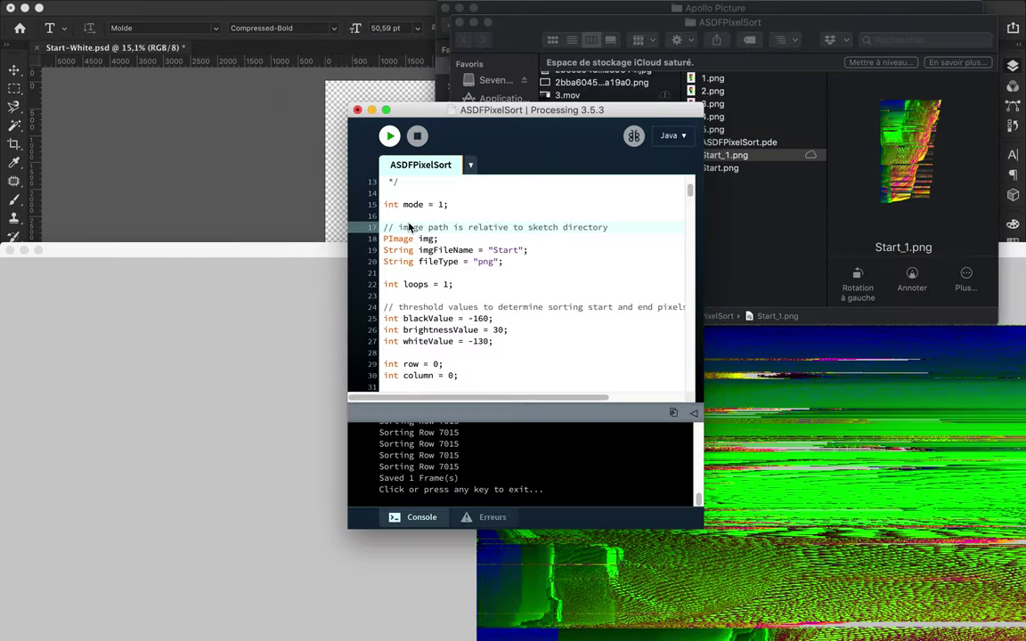
click(495, 341)
key(BackSpace)
double_click(499, 329)
text(10)
click(723, 155)
text(6)
click(389, 136)
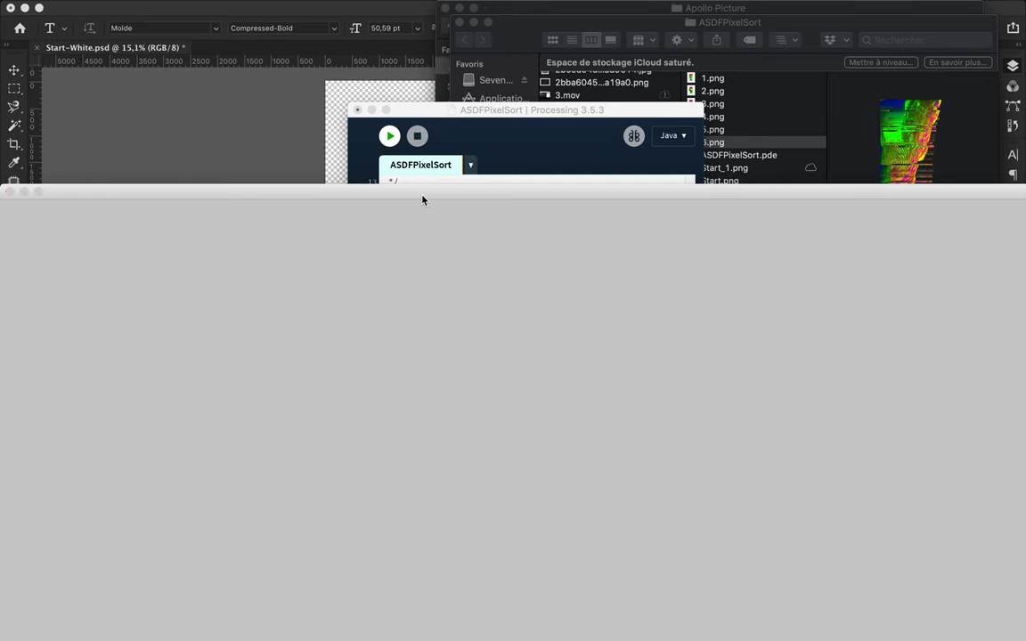
- Preview the latest Start_1.png render, rename it 7.png, and run the sketch again
click(691, 360)
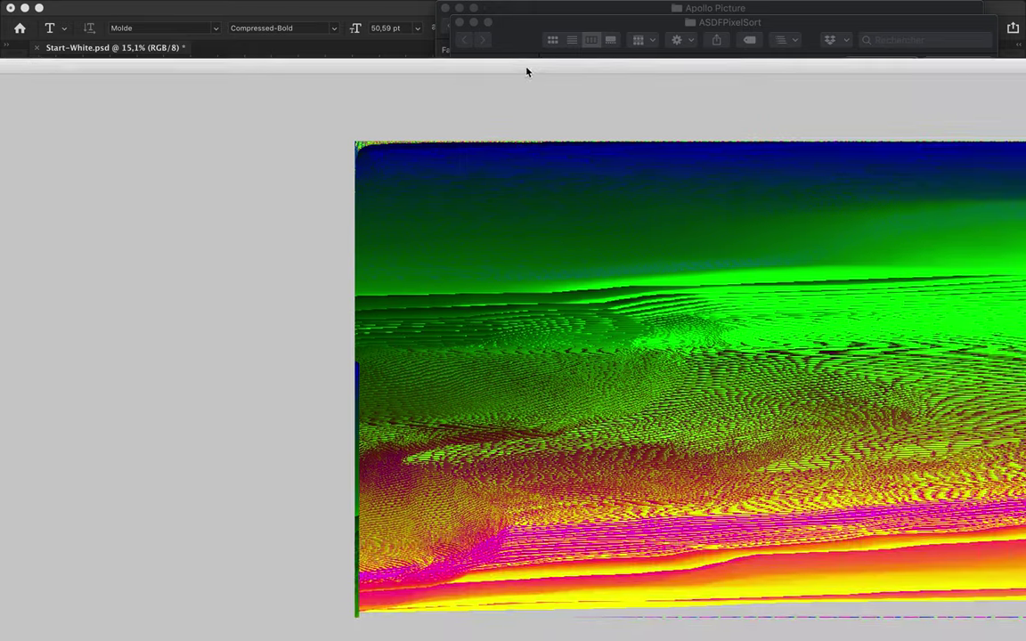
click(713, 116)
click(738, 169)
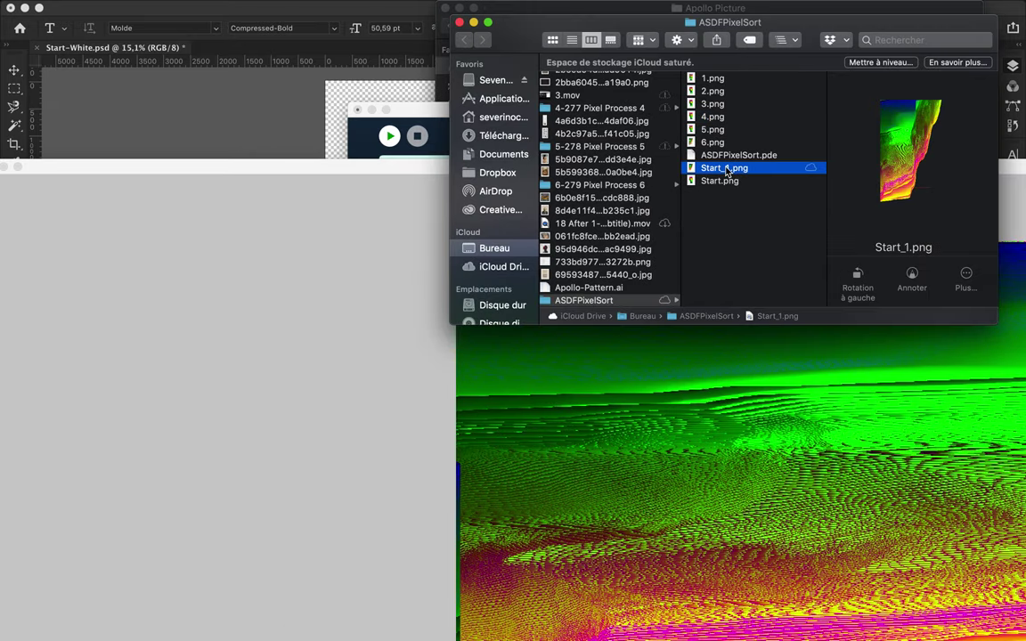
key(space)
key(space)
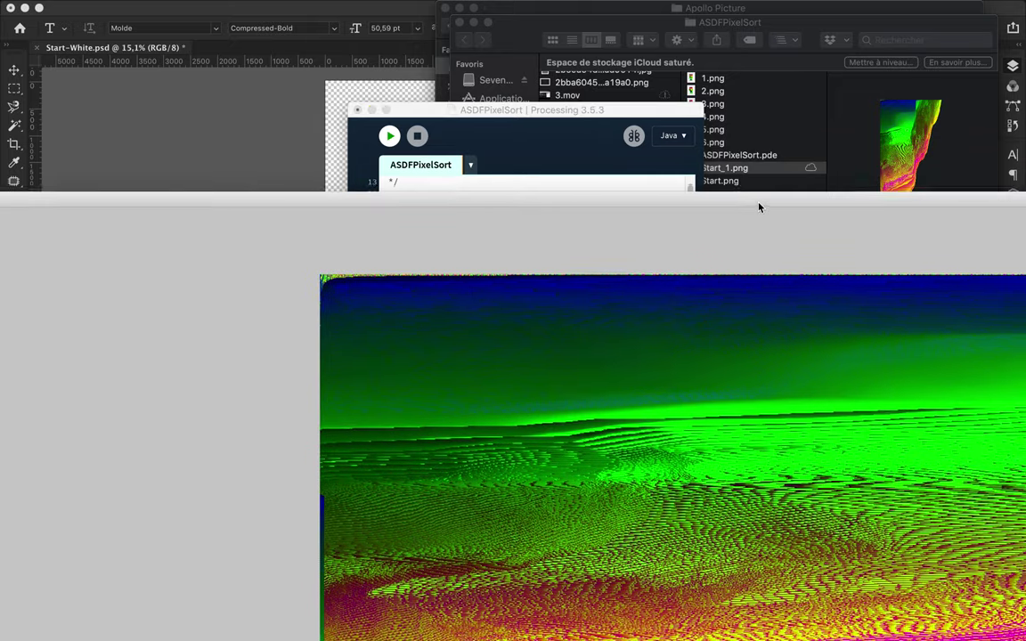
click(758, 207)
click(745, 170)
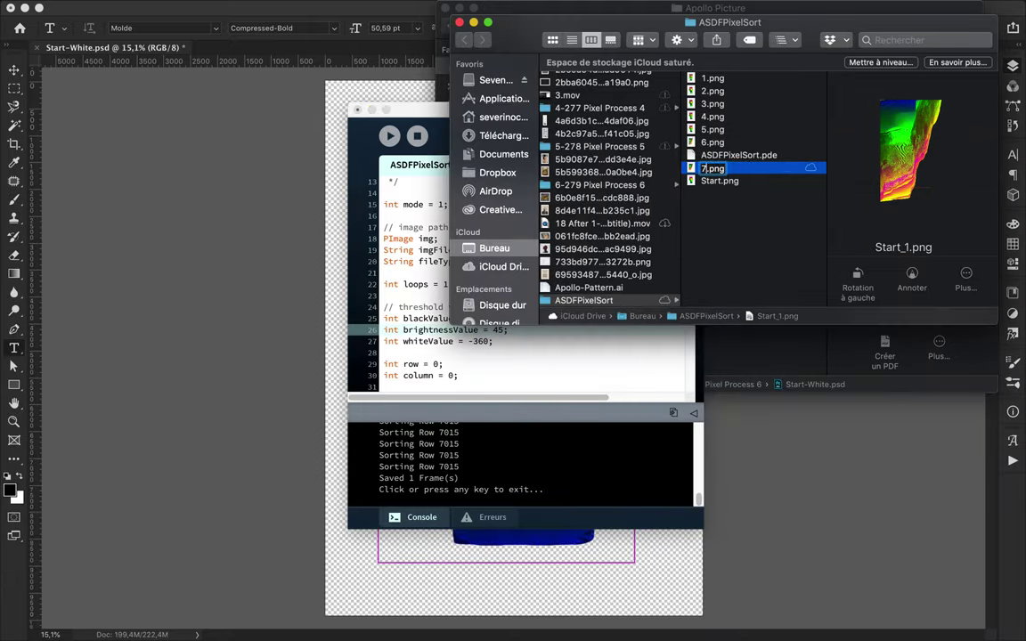
text(7)
key(Return)
click(728, 181)
click(522, 259)
click(389, 136)
click(696, 8)
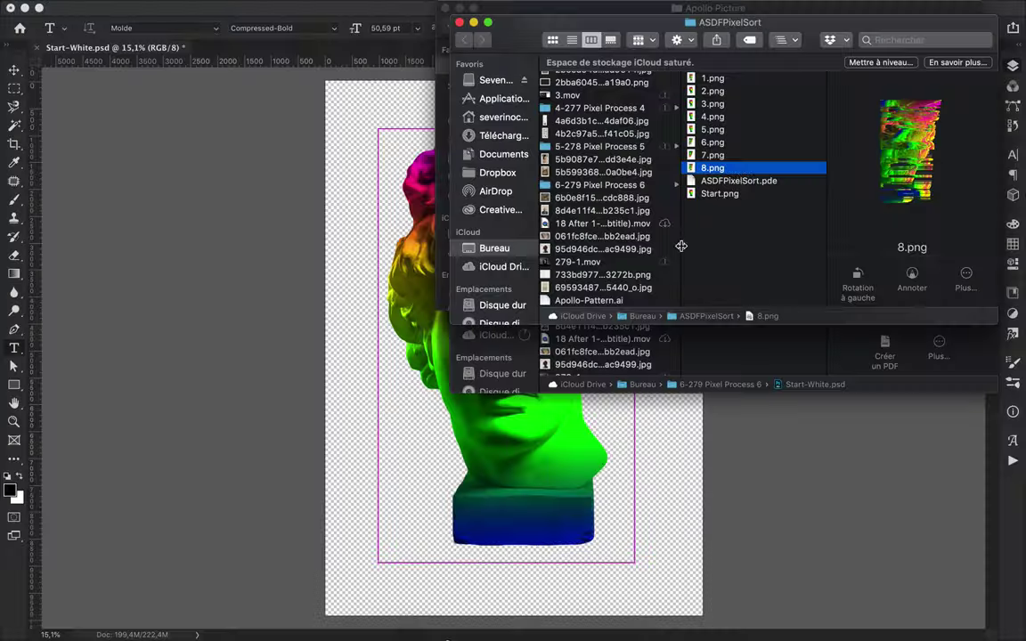
- Place images 1–8.png onto the poster and show the black Background layer
shift+click(710, 76)
drag(710, 165, 473, 211)
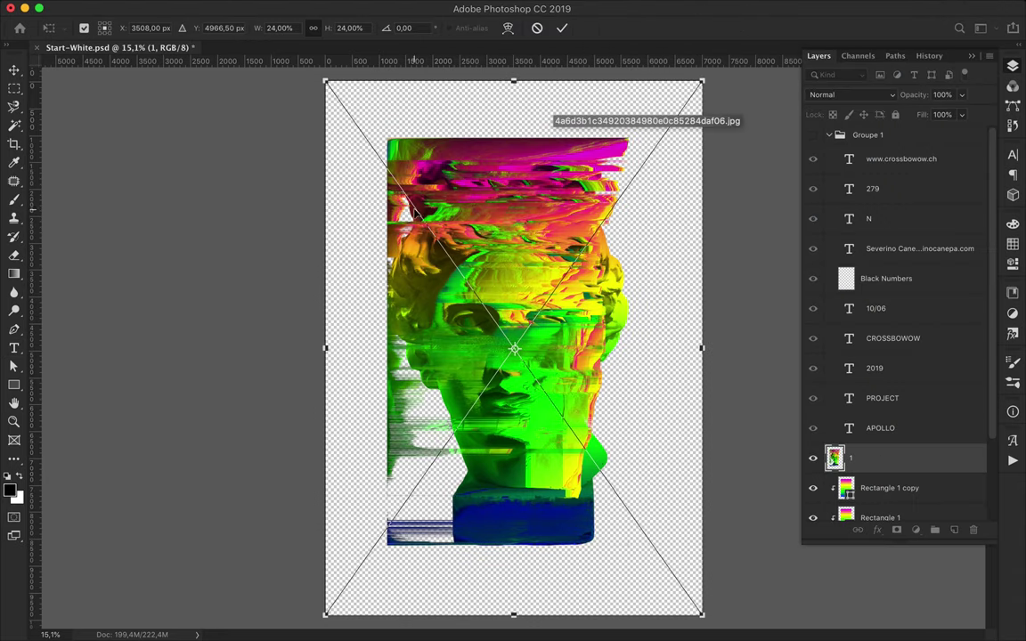
key(Return)
key(Return)
key(Return)
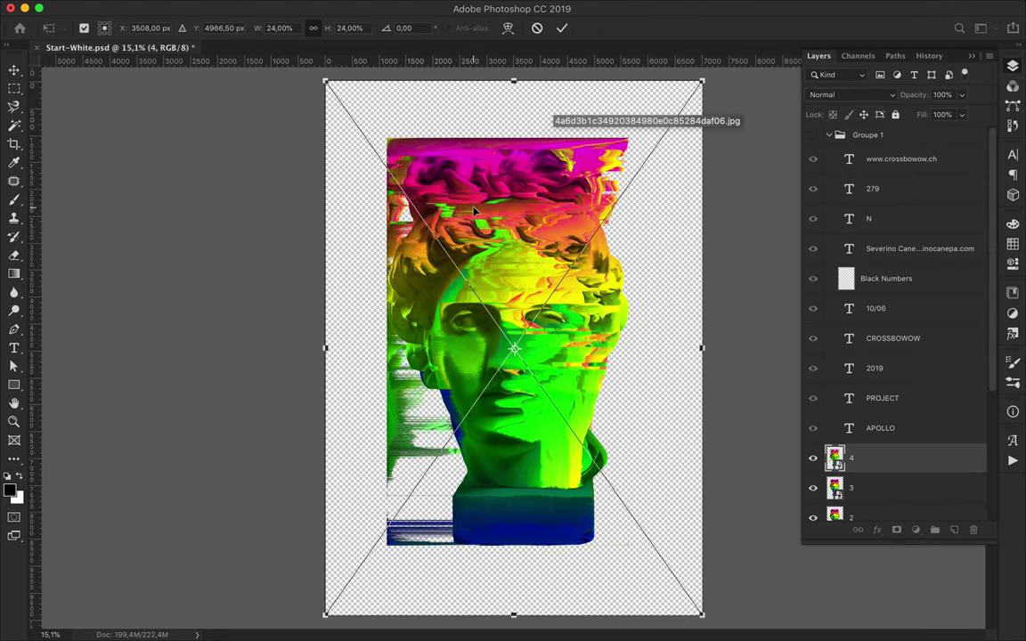
key(Return)
key(Return)
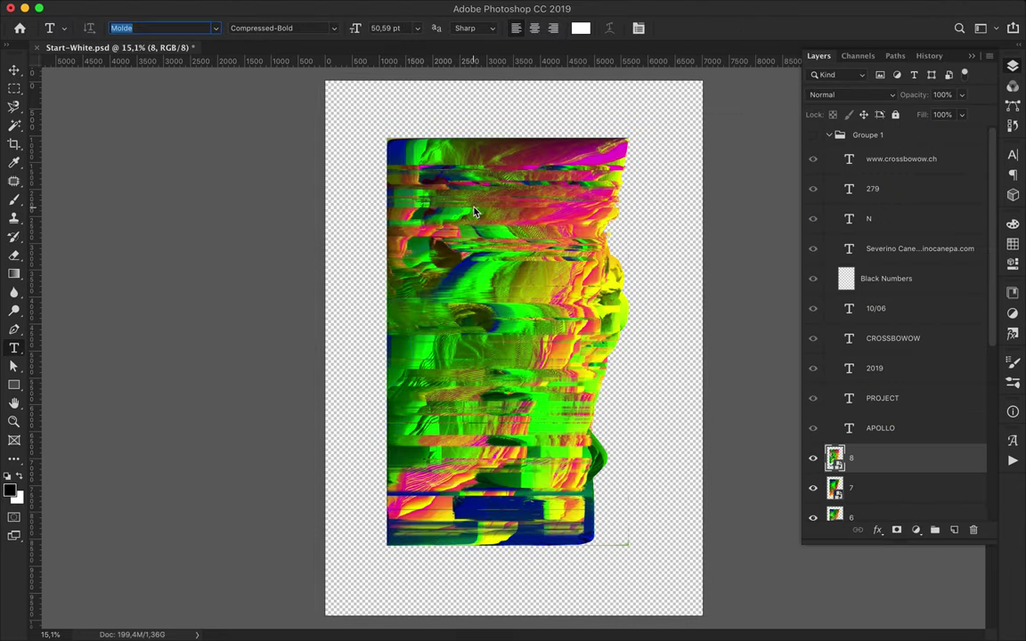
click(812, 445)
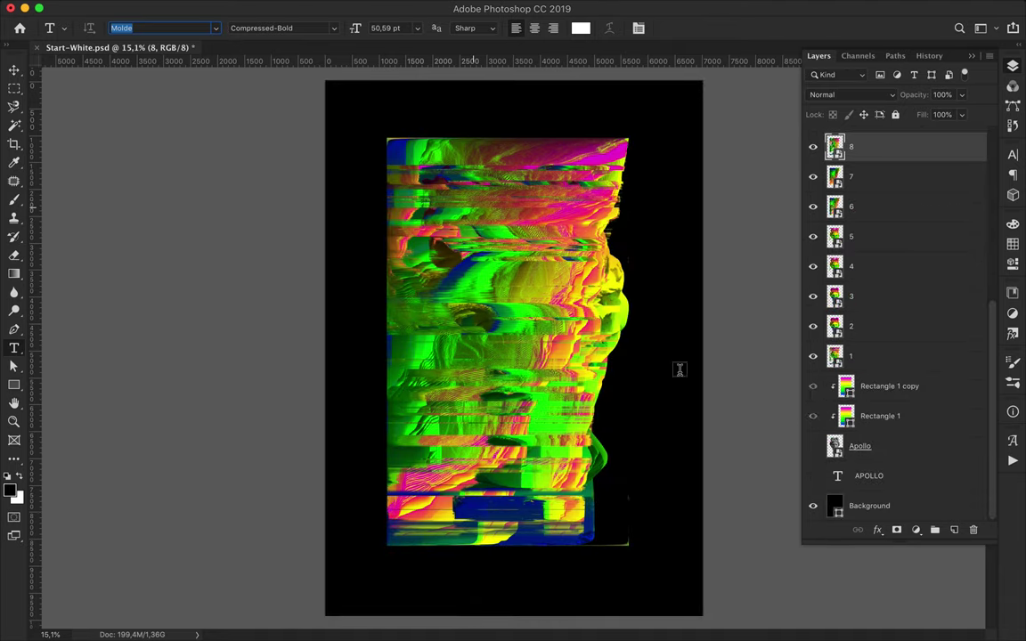
- Move layer 8 up-left, scale and flip layer 7, and reposition layer 1
key(v)
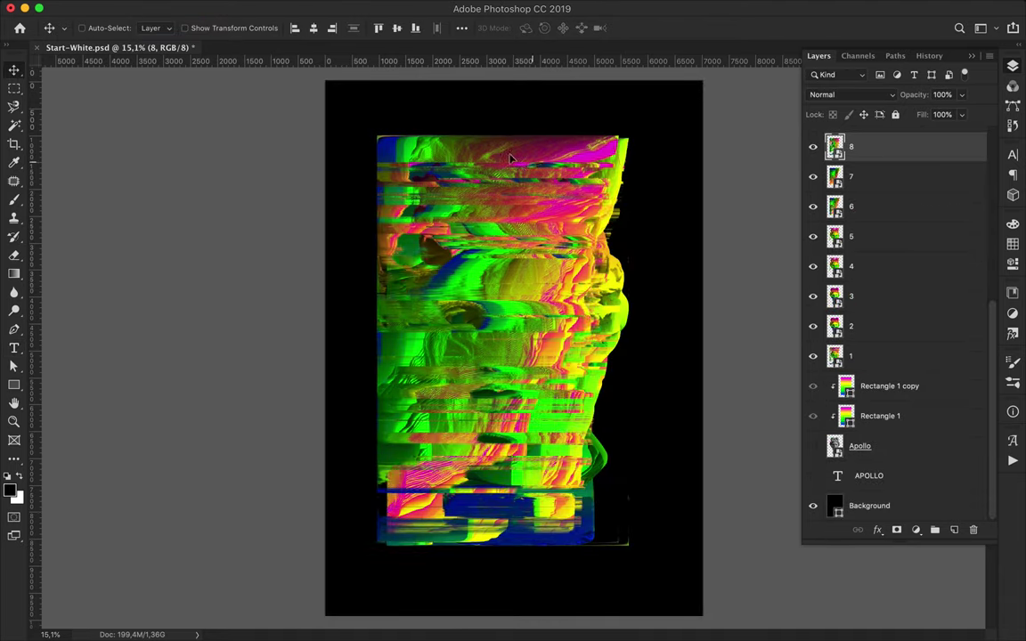
drag(429, 196, 361, 140)
click(628, 256)
key(ctrl+t)
drag(813, 584, 577, 412)
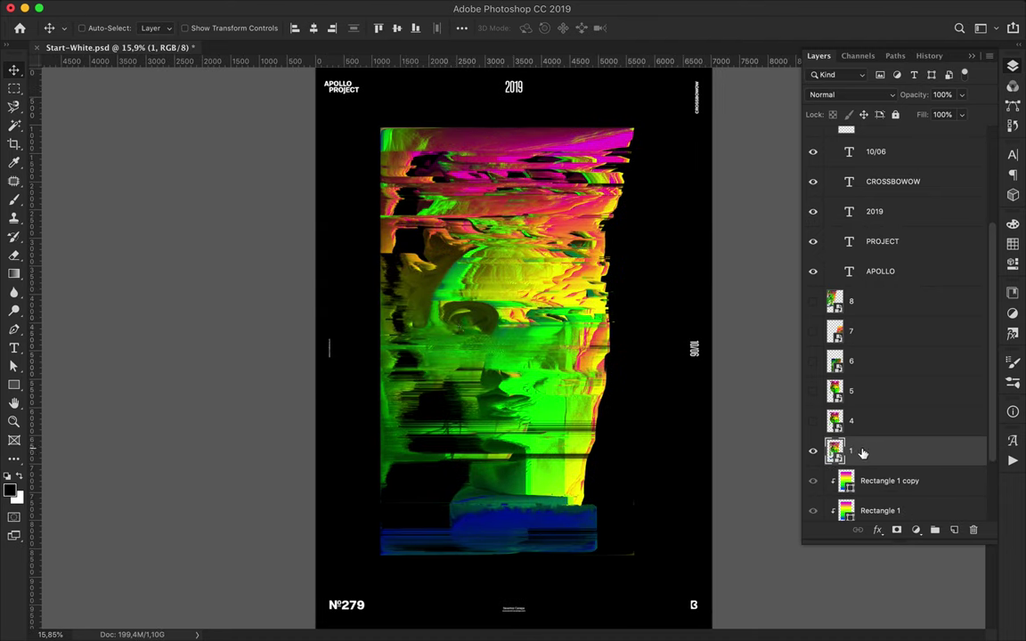
drag(813, 301, 813, 360)
mouse_move(432, 453)
mouse_down()
mouse_move(365, 404)
mouse_move(428, 267)
mouse_move(796, 528)
mouse_up()
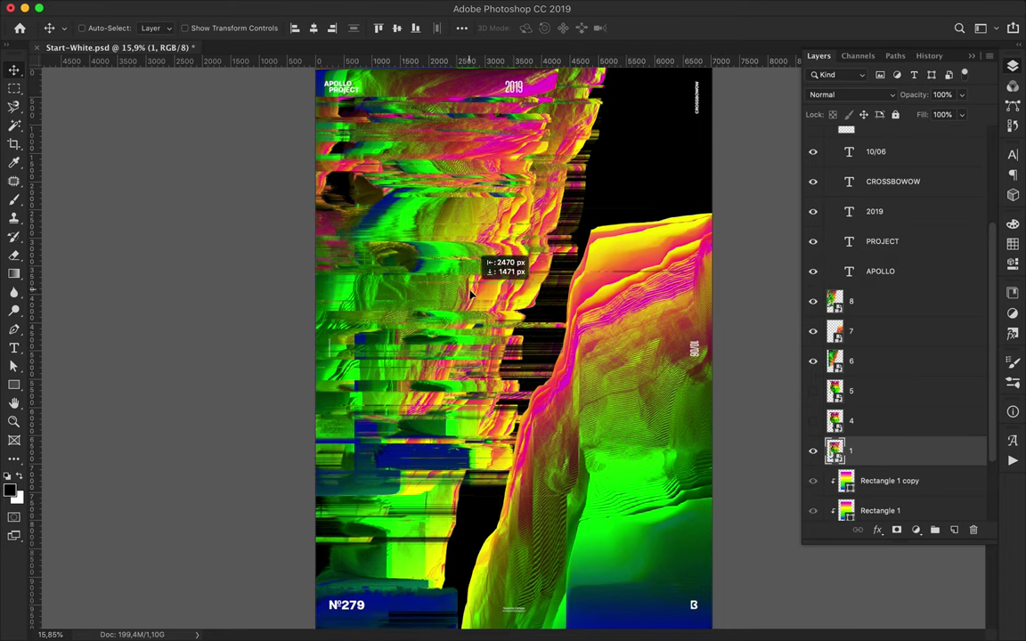
drag(796, 528, 459, 286)
click(891, 304)
- Duplicate layer 8, blur the copy with a 108,9 px Gaussian Blur, and set it to Darken
key(ctrl+j)
click(323, 7)
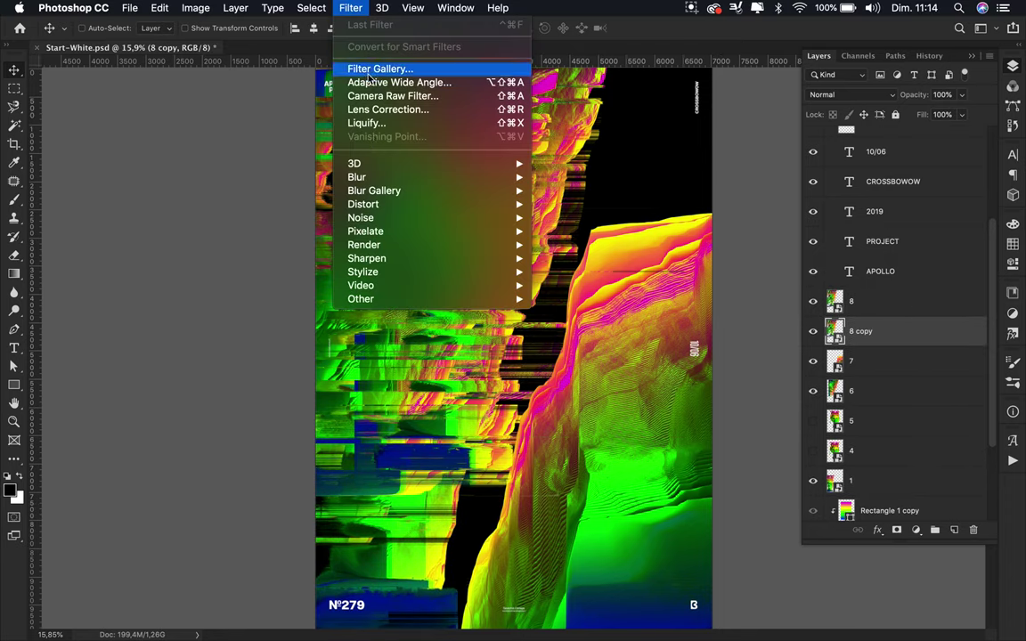
click(614, 225)
drag(733, 335, 726, 337)
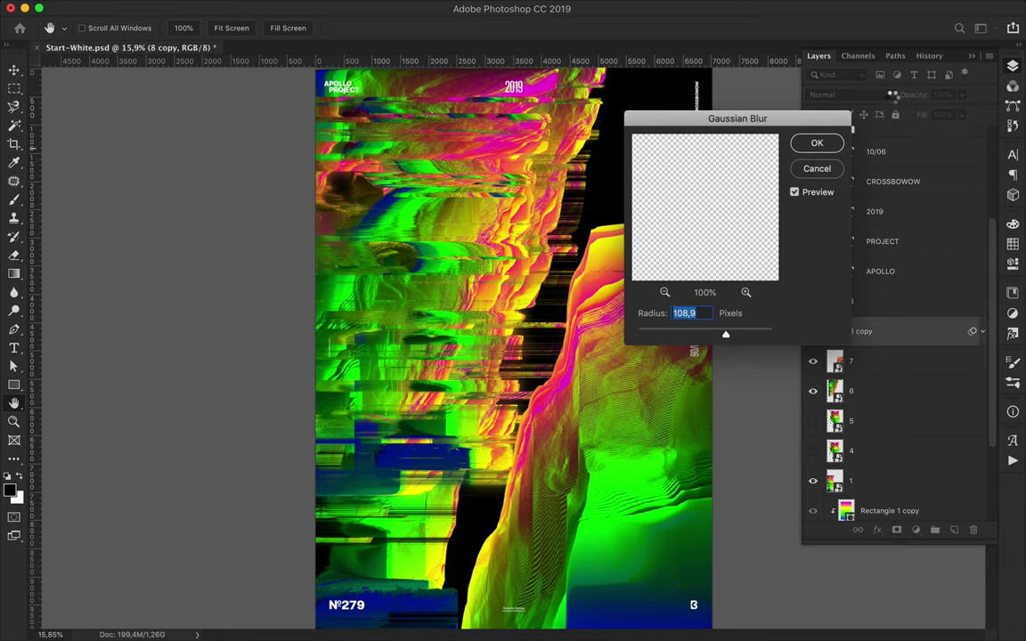
click(817, 142)
click(851, 94)
click(824, 120)
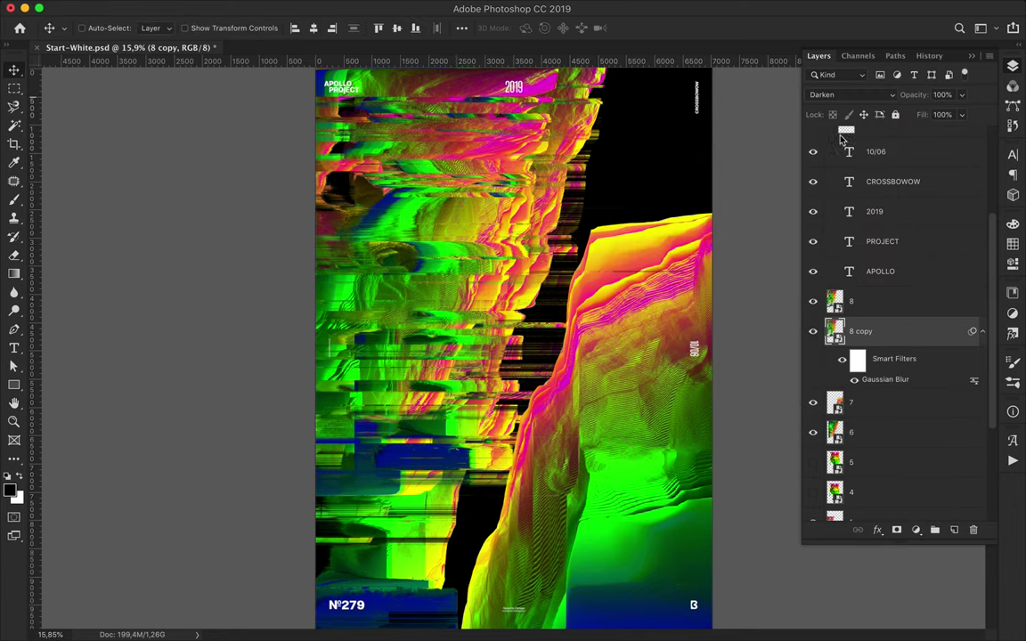
click(812, 332)
- Create 7 copy with the same Gaussian Blur and Darken blend mode
click(873, 405)
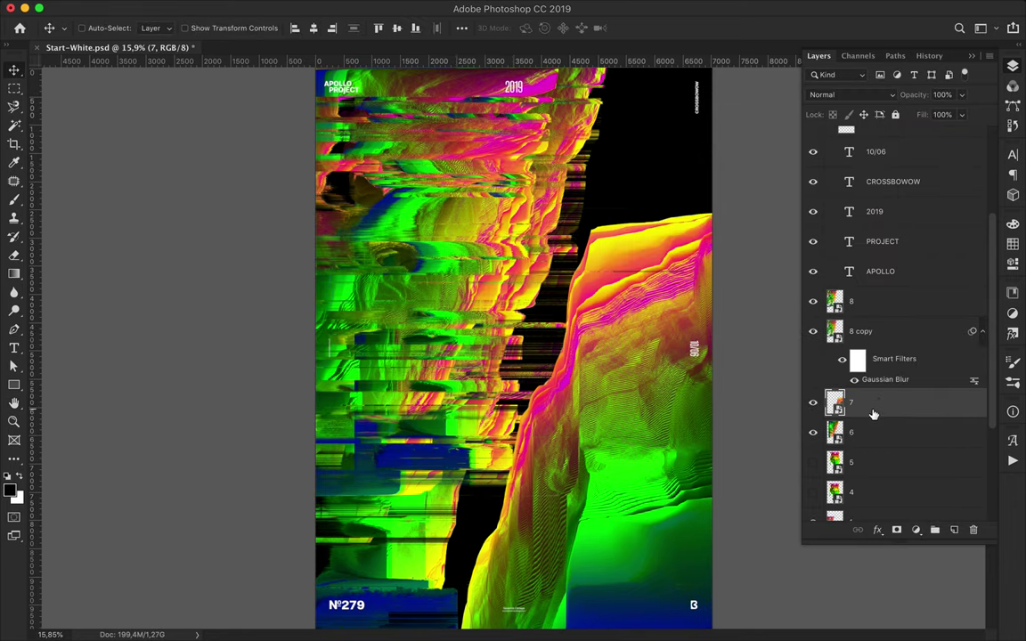
click(812, 402)
click(813, 402)
click(888, 432)
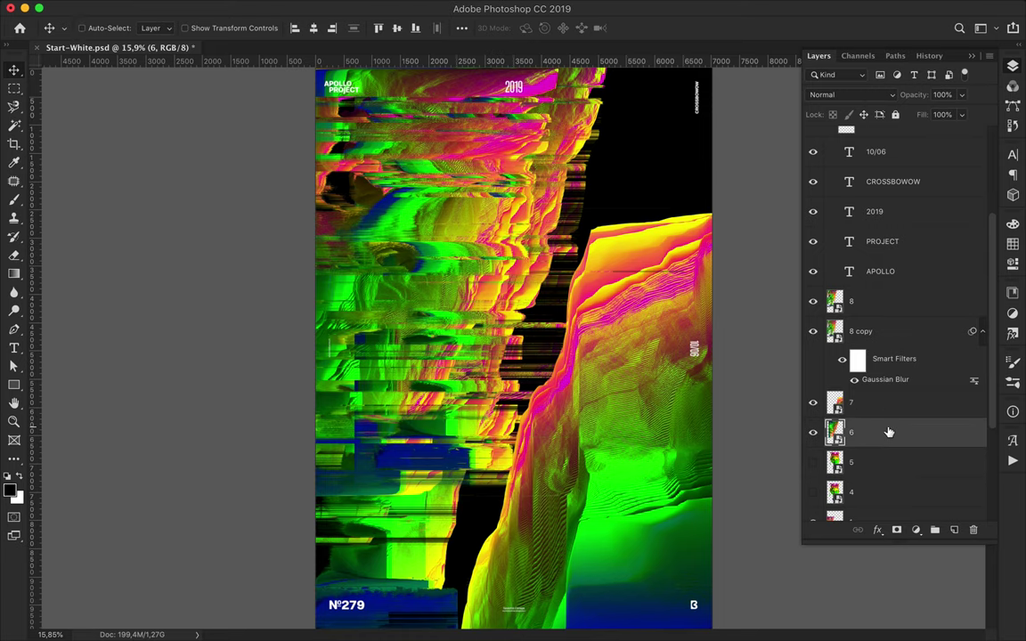
drag(870, 408, 882, 419)
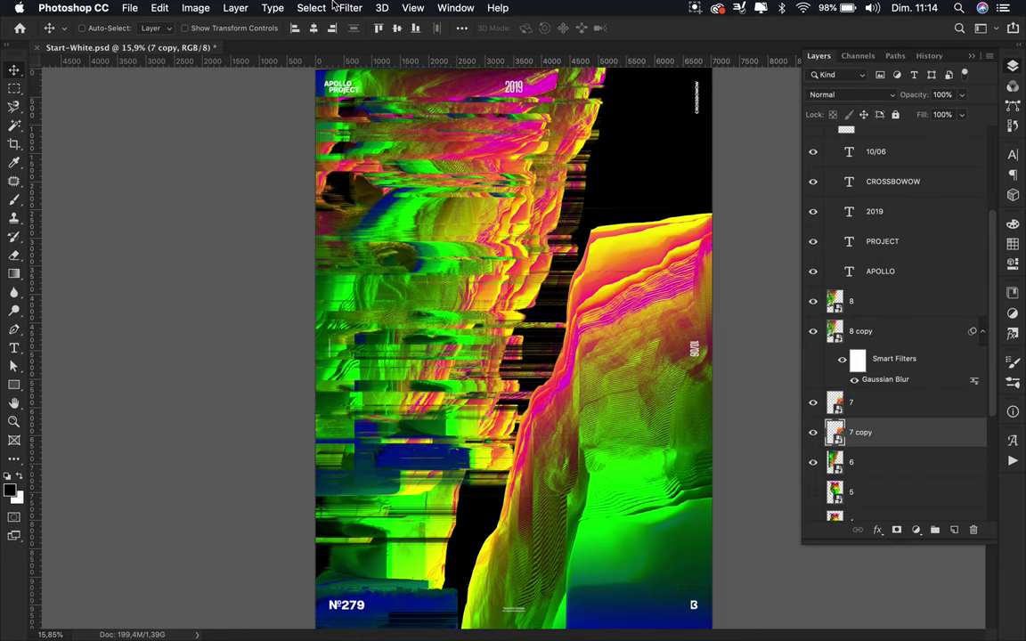
click(851, 142)
click(851, 95)
click(829, 125)
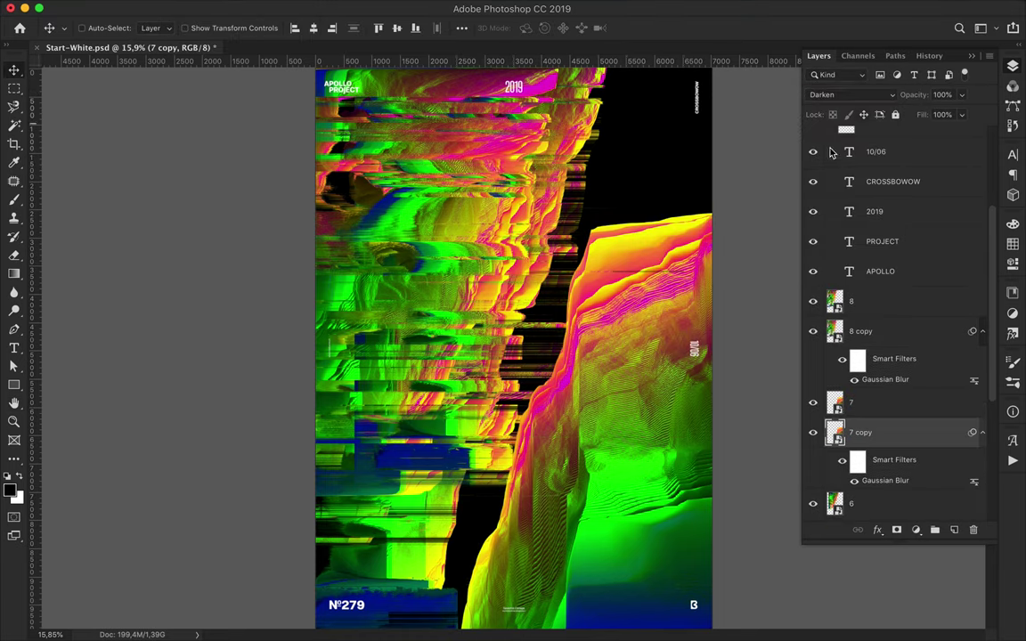
scroll(882, 433, up, 1)
click(983, 341)
click(976, 372)
click(979, 402)
- Duplicate layer 6, apply the Gaussian Blur to 6 copy, and set it to Darken
click(833, 433)
key(super+j)
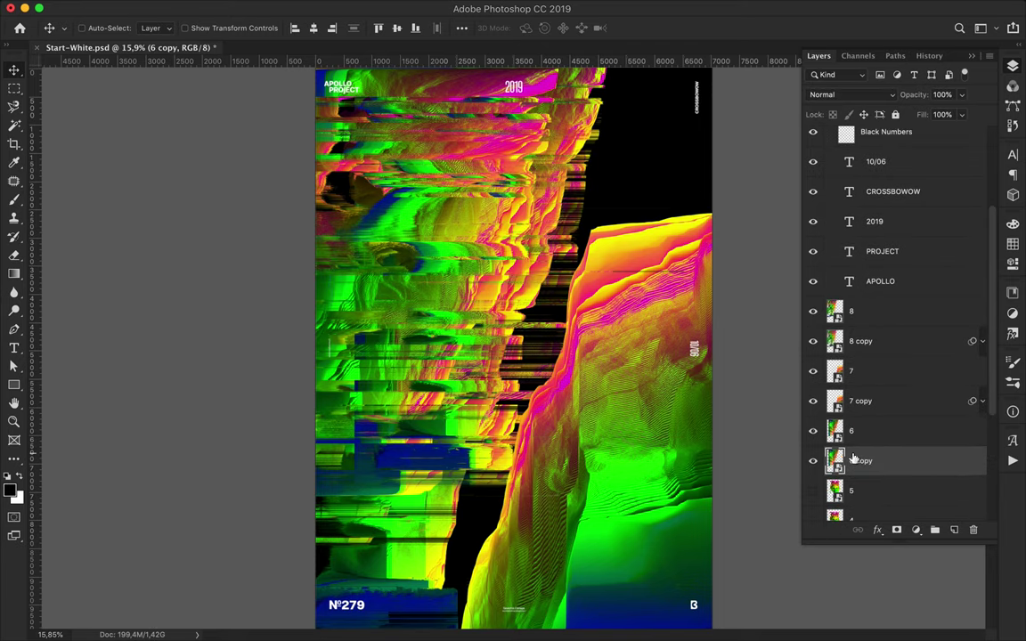
click(235, 8)
click(367, 28)
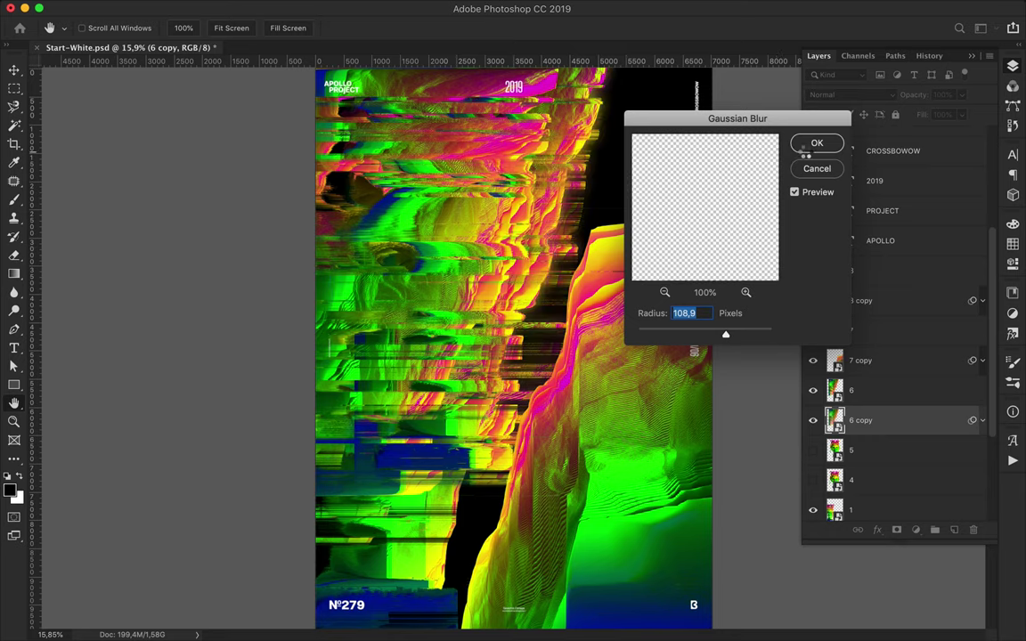
click(836, 147)
click(850, 94)
click(877, 119)
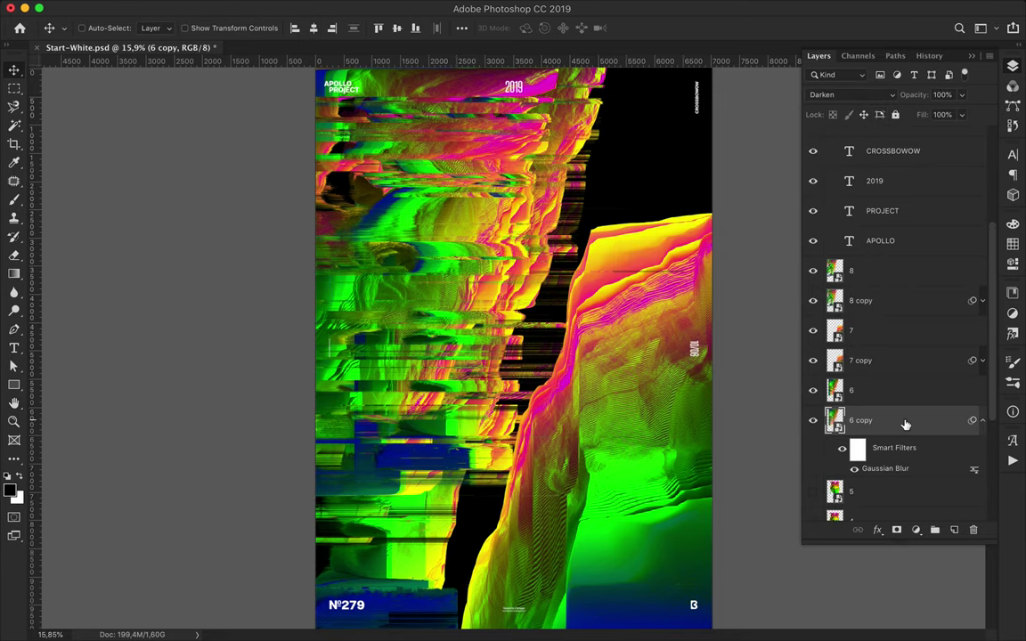
- Move layers 7 and 7 copy below 6 copy, then add a Hue/Saturation adjustment layer
click(882, 330)
shift+click(882, 360)
drag(882, 360, 882, 412)
scroll(492, 379, up, 1)
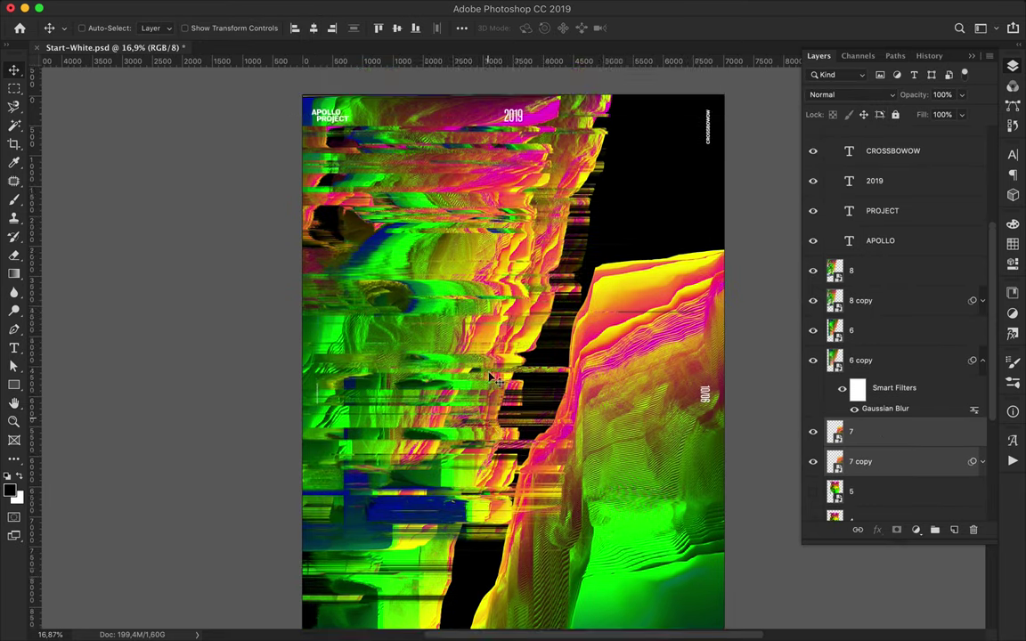
scroll(490, 377, down, 2)
click(916, 530)
click(936, 615)
- Limit the Hue/Saturation adjustment to Greens and shift their hue toward cyan
mouse_move(878, 312)
mouse_down()
mouse_move(842, 305)
mouse_move(881, 309)
mouse_up()
click(891, 257)
click(923, 275)
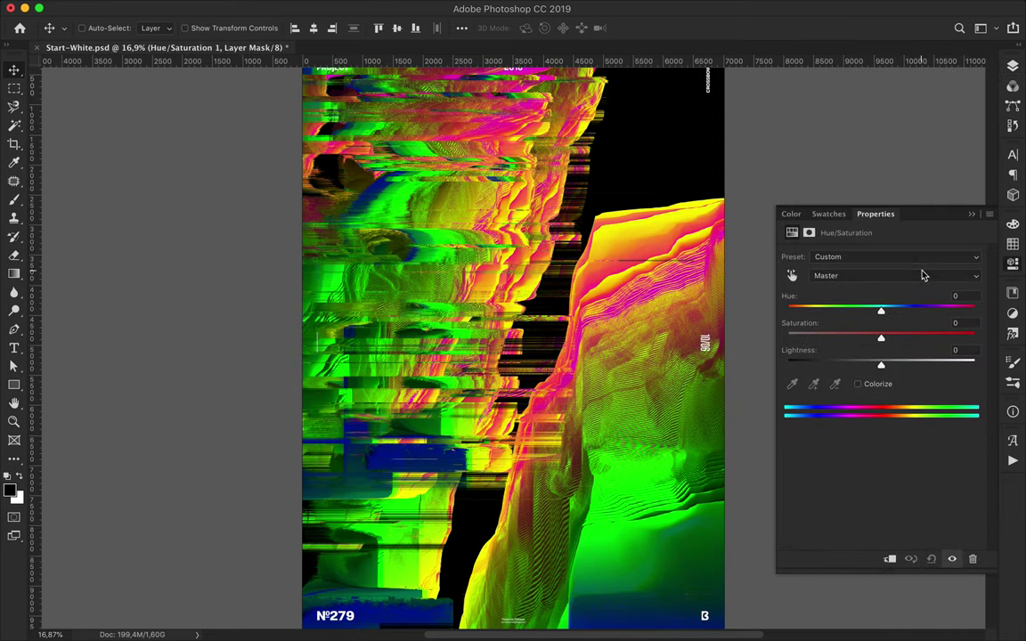
click(967, 278)
click(956, 311)
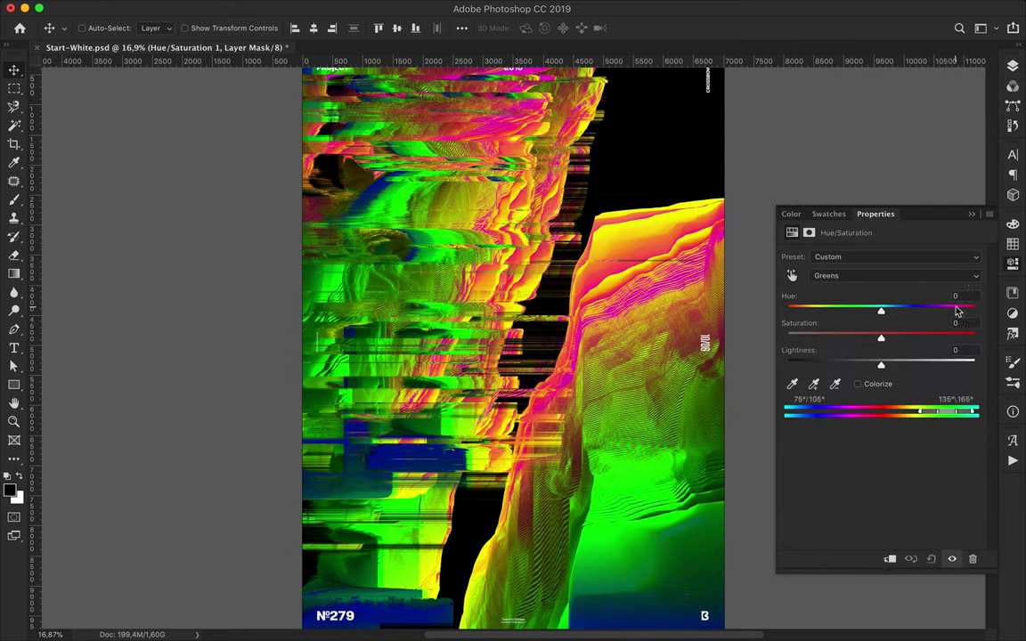
mouse_move(878, 314)
mouse_down()
mouse_move(843, 318)
mouse_move(934, 321)
mouse_move(863, 316)
mouse_move(892, 313)
mouse_up()
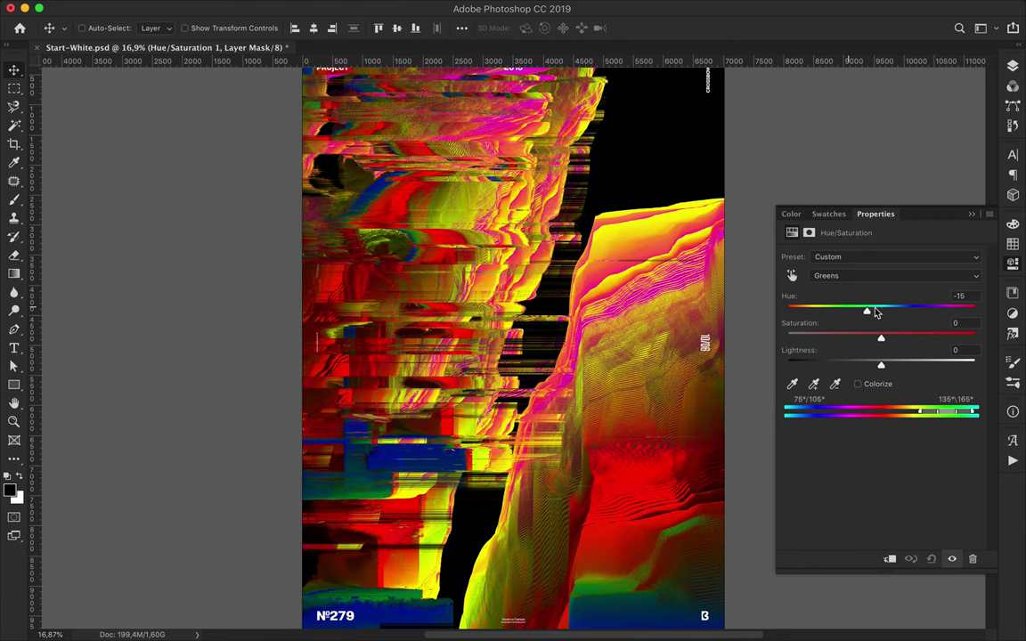
drag(927, 313, 935, 314)
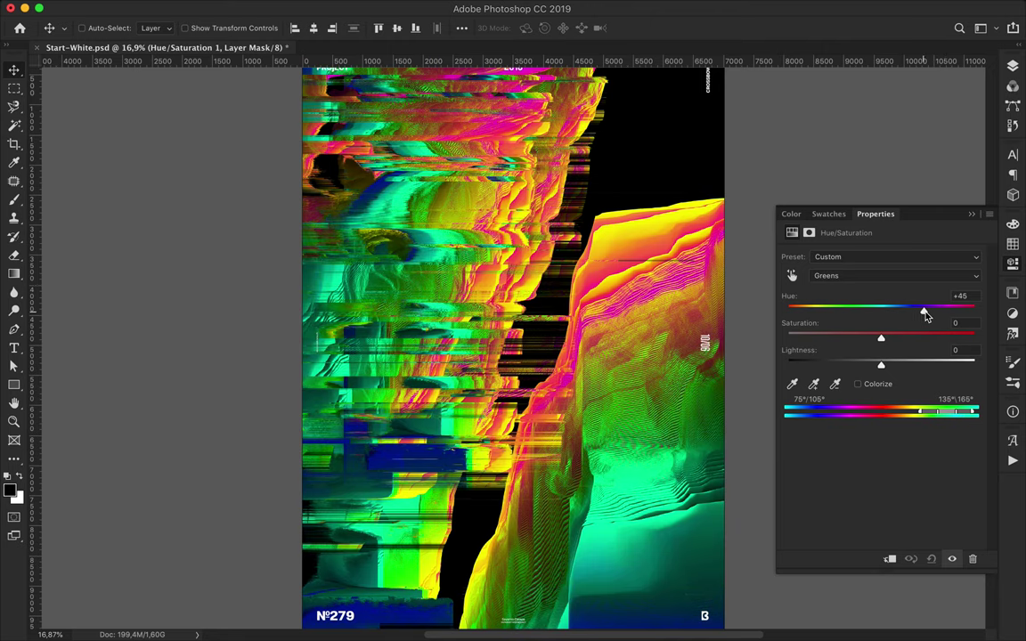
- Tweak the Master hue, then set the Greens hue shift to +30
click(946, 279)
click(846, 227)
mouse_move(881, 311)
mouse_down()
mouse_move(898, 330)
mouse_move(874, 325)
mouse_up()
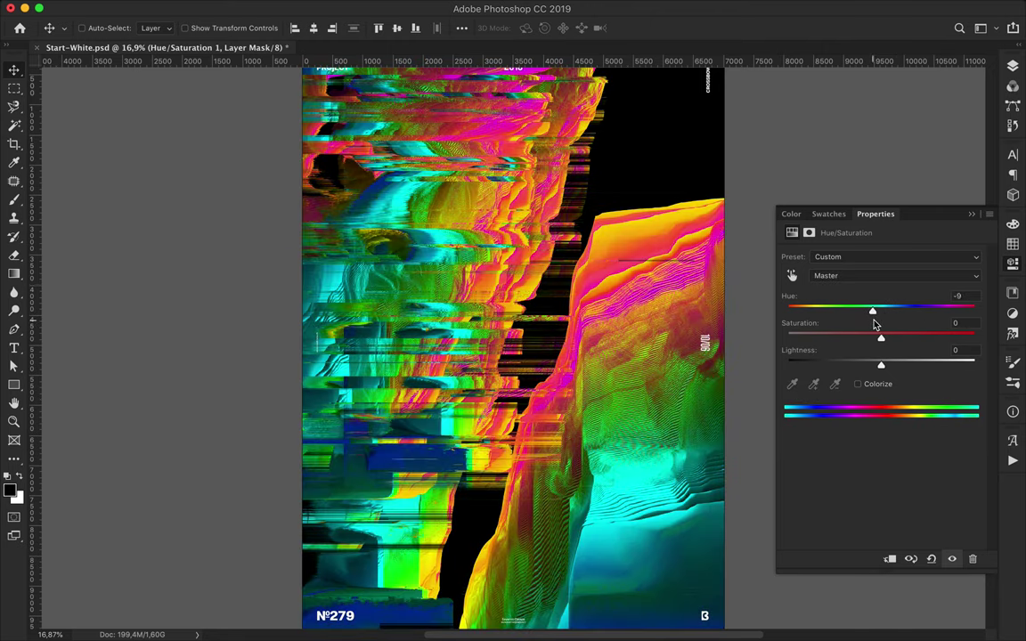
click(881, 276)
click(887, 317)
mouse_move(934, 310)
mouse_down()
mouse_move(864, 313)
mouse_move(932, 312)
mouse_up()
key(F7)
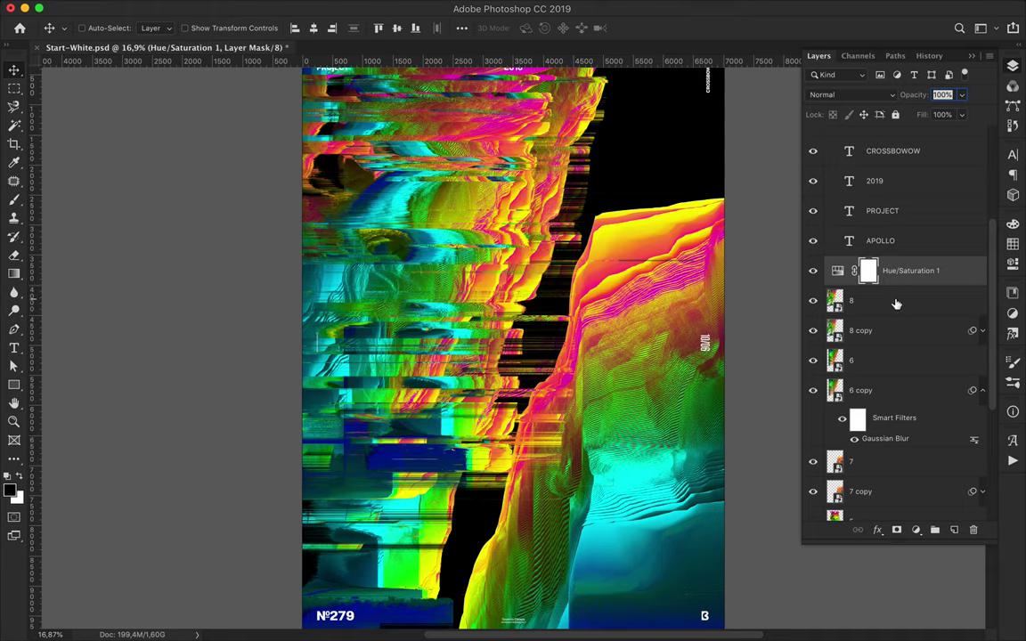
- Scale the selected glitch layers 8 through 6 down slightly
click(891, 301)
shift+click(890, 359)
key(ctrl+t)
drag(626, 509, 606, 490)
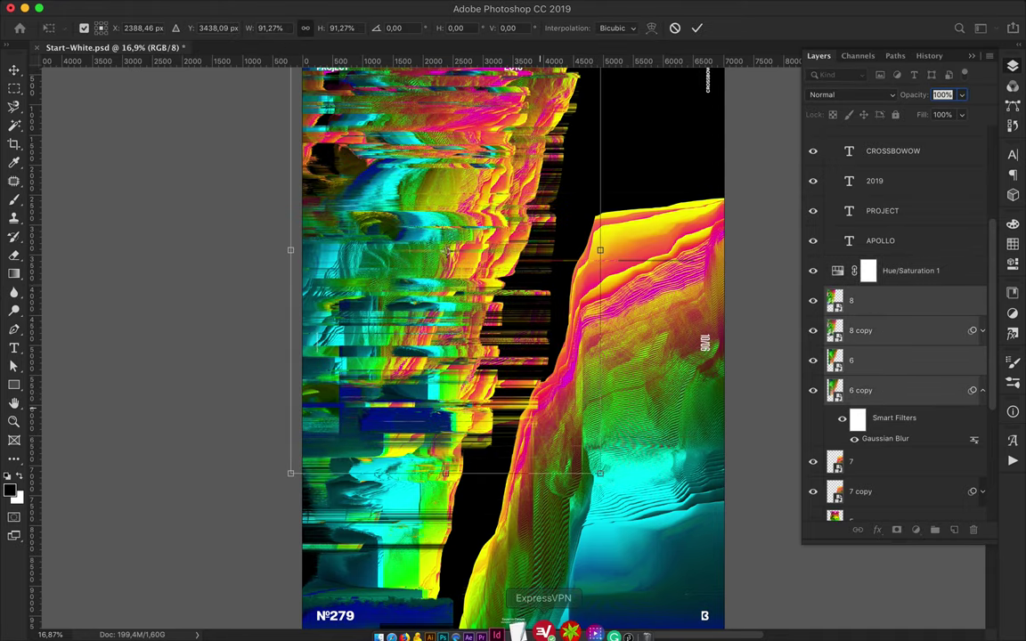
key(Return)
- Preview Start.png, run the ASDFPixelSort sketch with Cmd+R, and close its window
click(401, 614)
click(719, 193)
key(space)
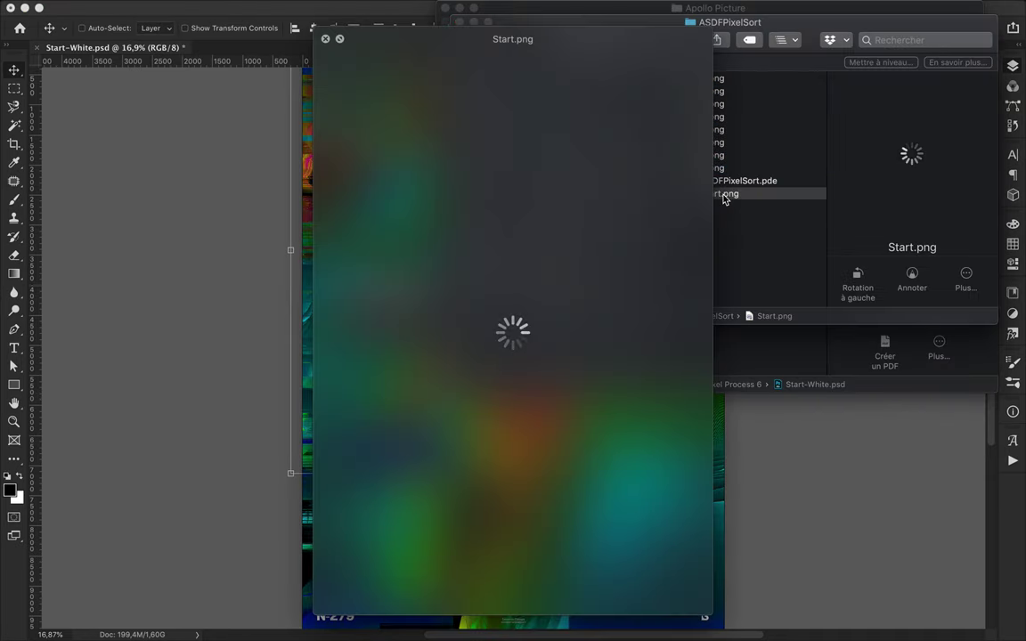
key(space)
click(588, 615)
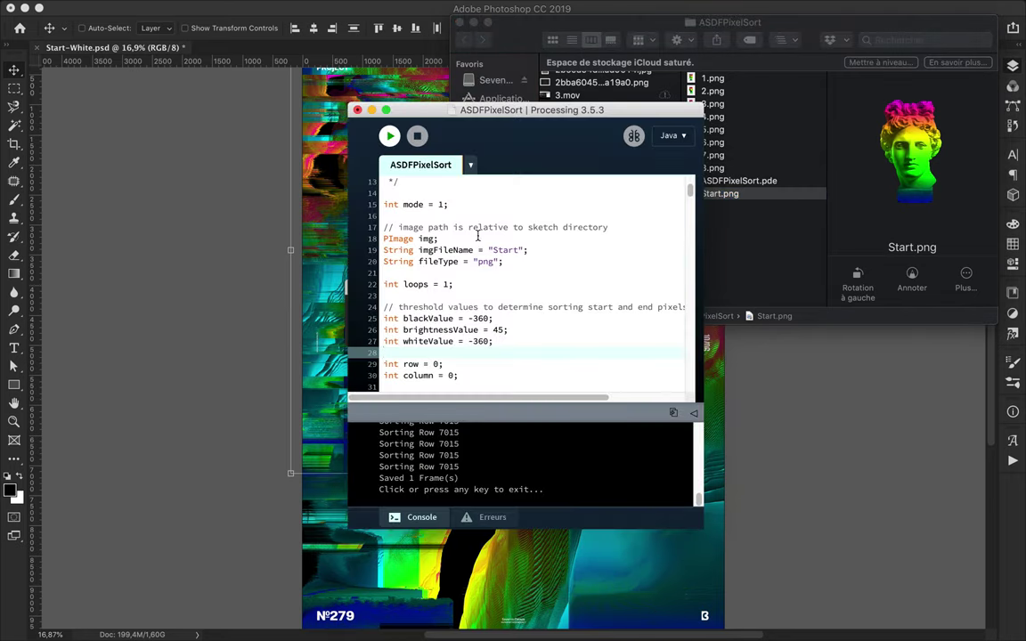
scroll(477, 235, up, 2)
key(super+r)
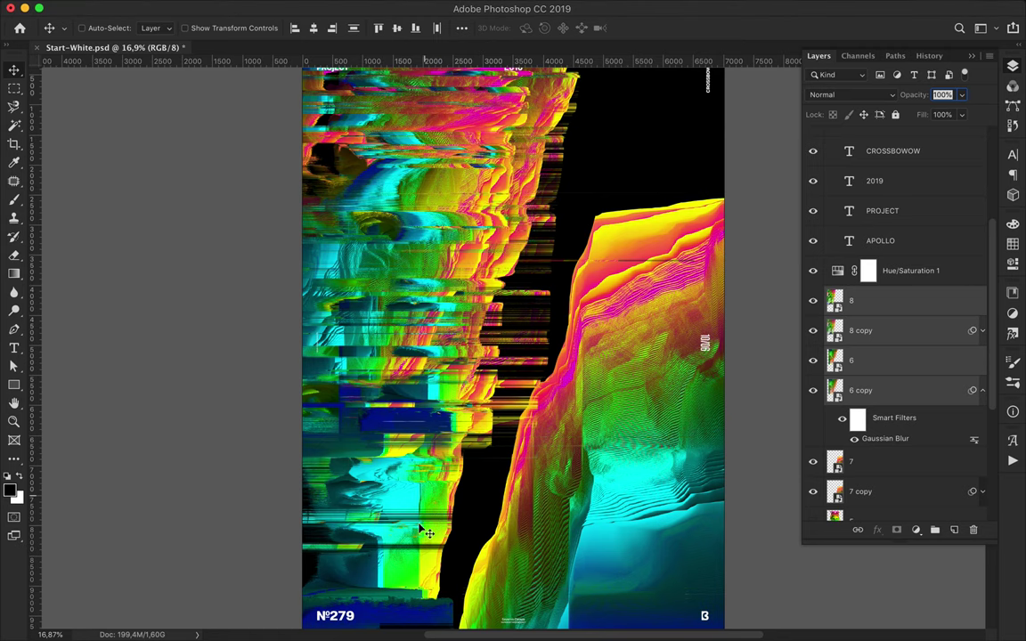
scroll(891, 357, down, 2)
click(891, 227)
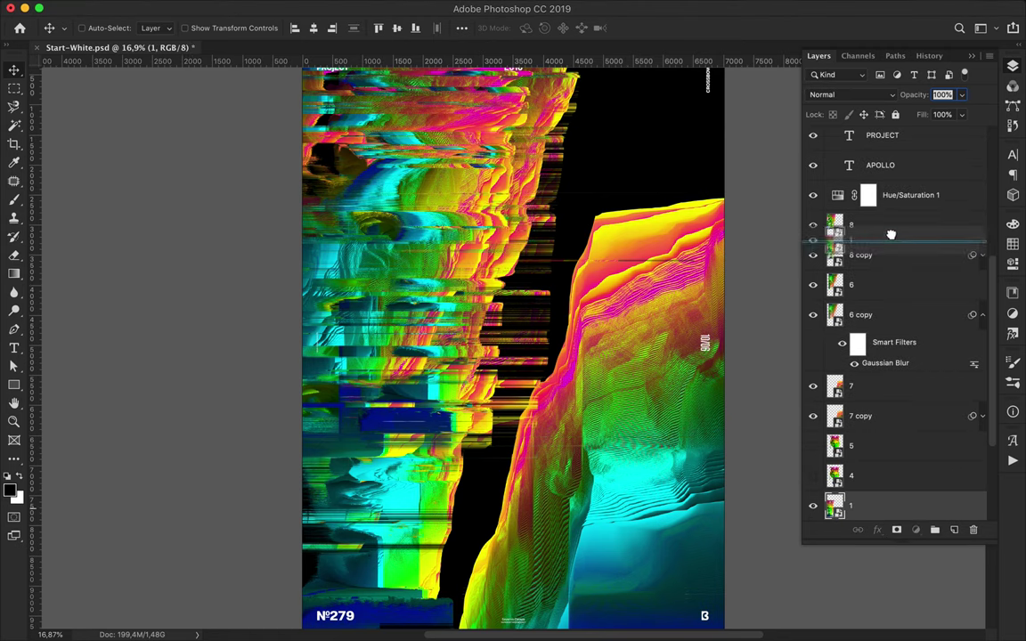
- Check the Start.png source image, then drag layer 1 below 7 copy
scroll(911, 266, down, 2)
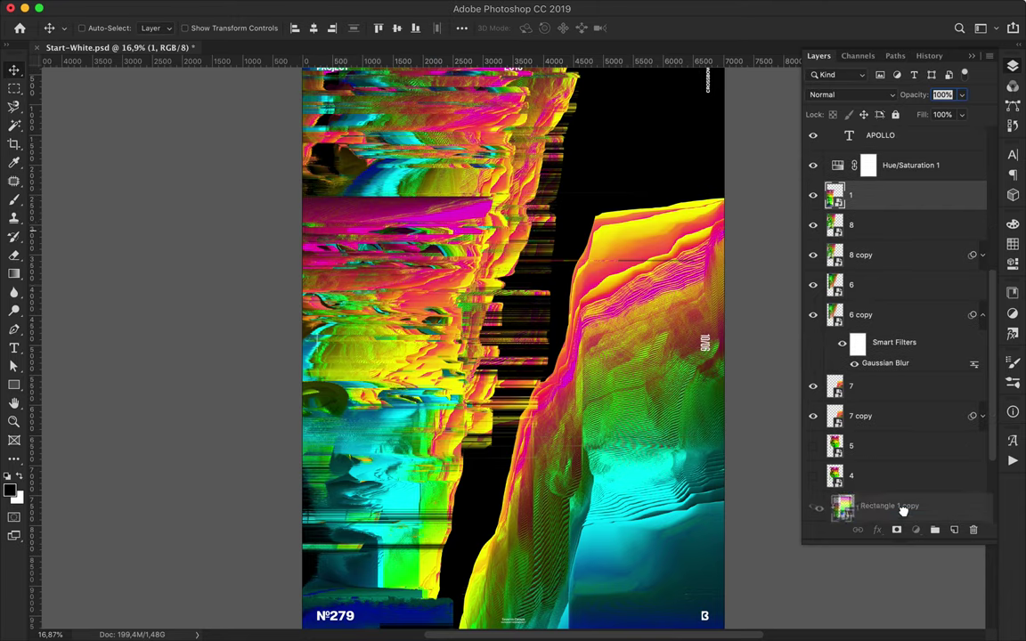
click(581, 624)
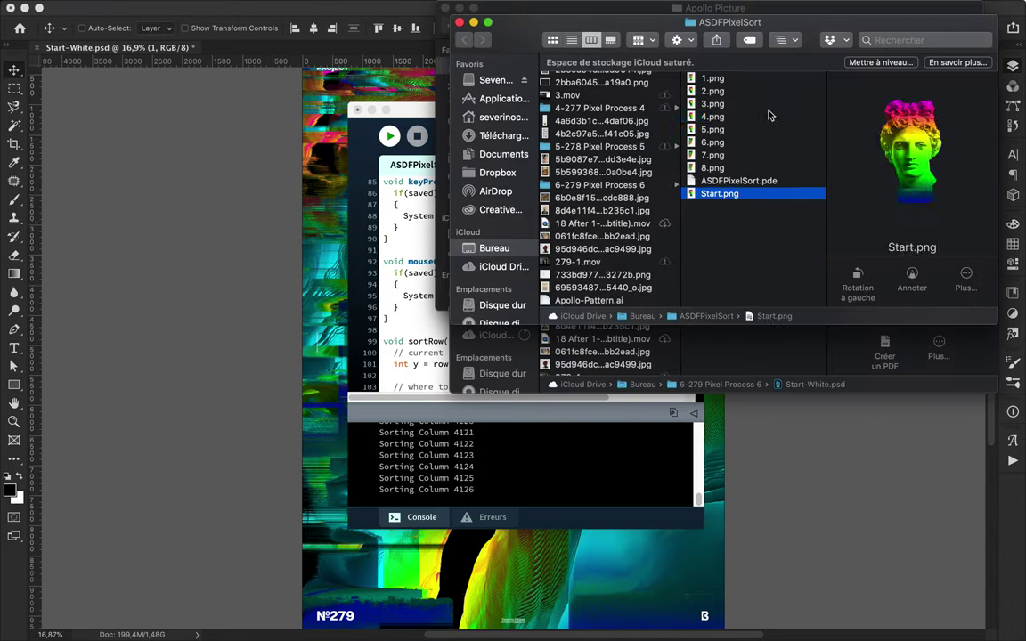
click(769, 116)
double_click(779, 193)
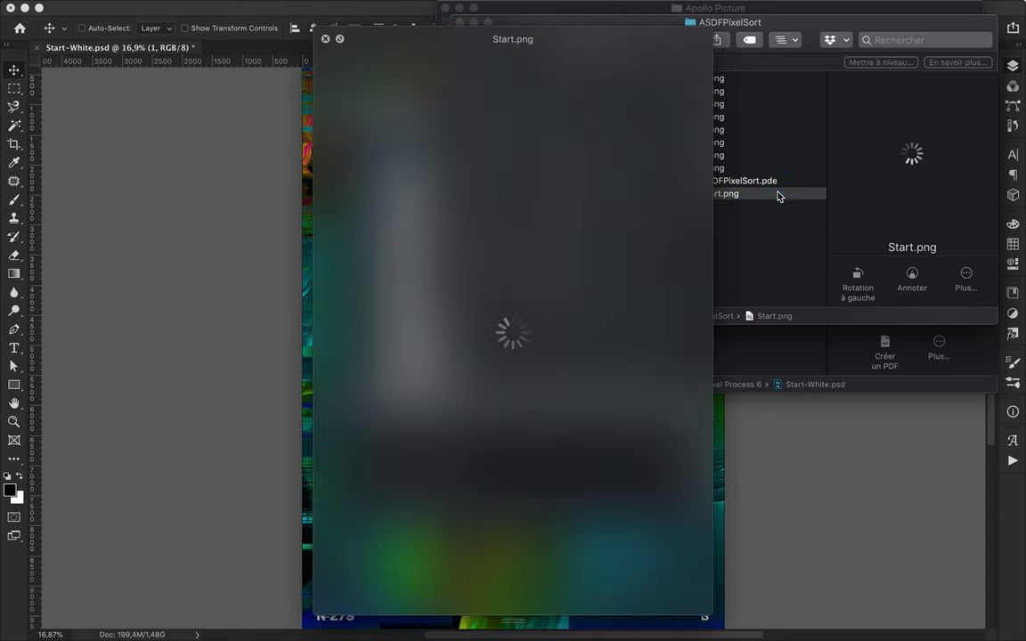
click(468, 615)
mouse_move(891, 296)
mouse_down()
mouse_move(873, 173)
mouse_move(885, 398)
mouse_up()
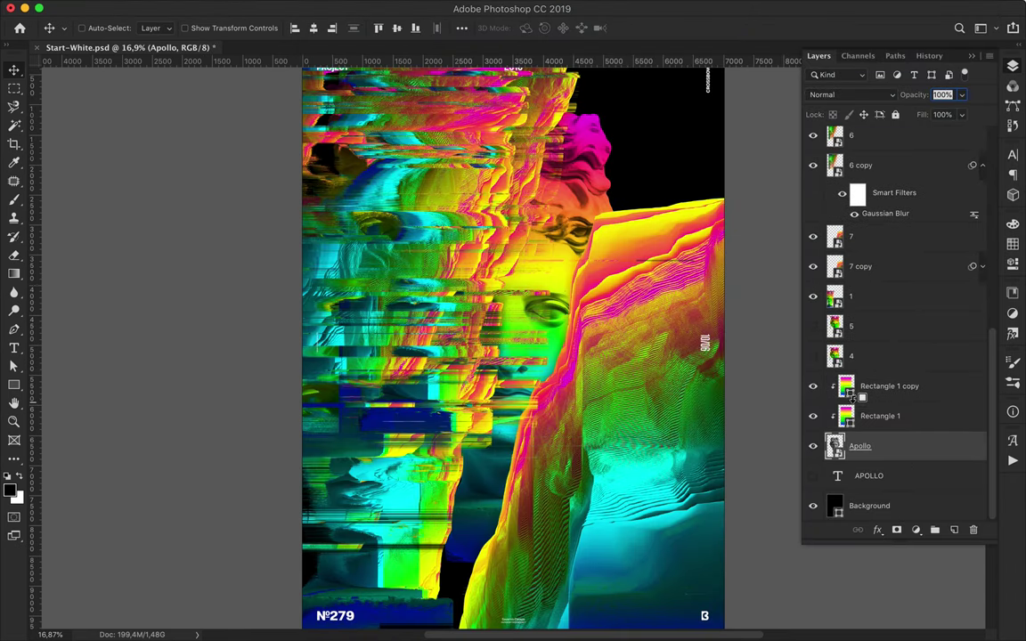
- Rerun the pixel-sort sketch and hide the Apollo bust photo layer
click(556, 613)
scroll(564, 339, up, 5)
scroll(508, 259, up, 5)
click(389, 136)
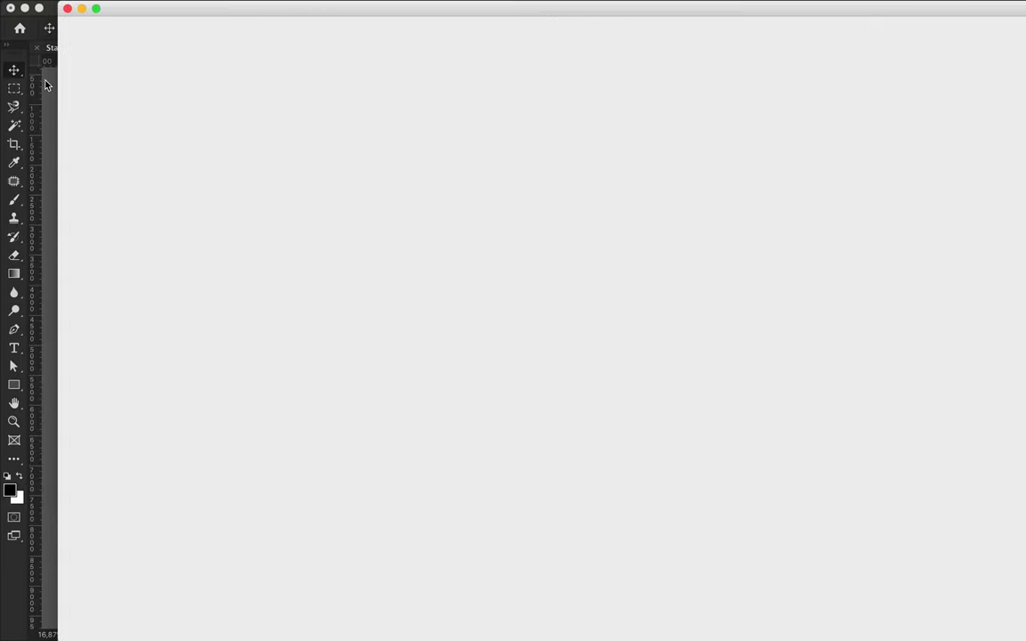
click(51, 27)
click(812, 446)
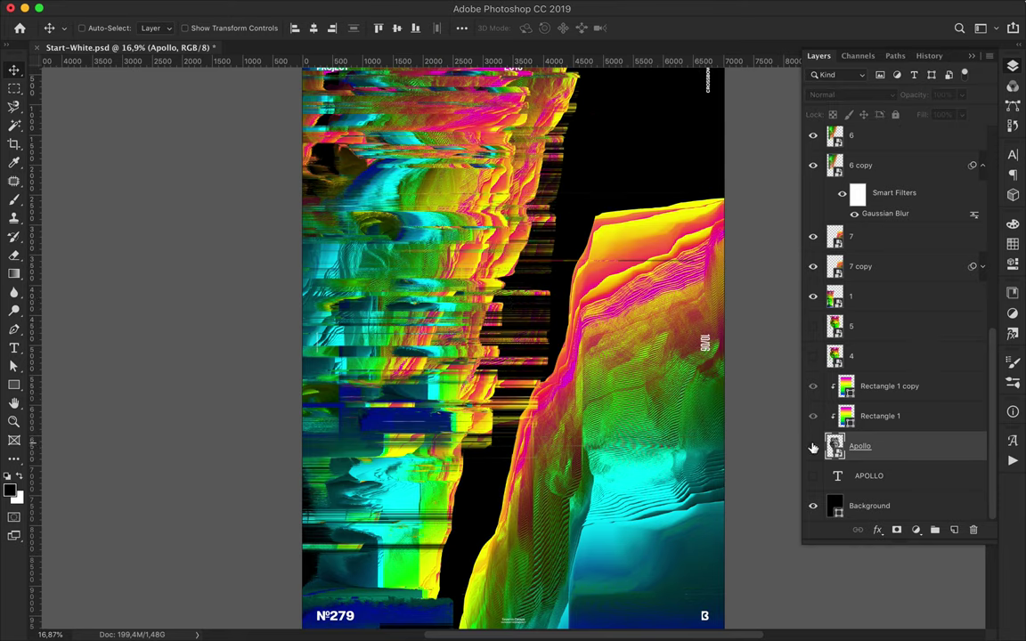
- Select layers 8 and 6 and scale them down from a corner
click(547, 158)
shift+click(498, 356)
key(ctrl+t)
drag(588, 481, 552, 434)
- Commit the resize of layers 8 and 6, move layer 1 up-left, and keep Master hue at 0
key(Return)
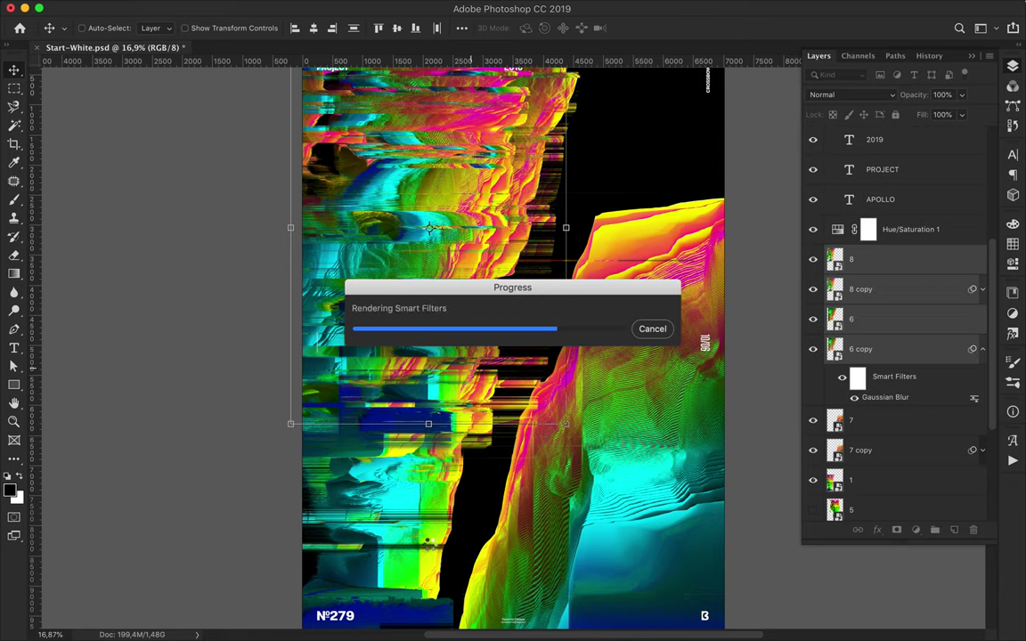
mouse_move(424, 556)
mouse_down()
mouse_move(403, 472)
mouse_move(403, 419)
mouse_up()
scroll(900, 446, up, 2)
double_click(838, 284)
mouse_move(881, 308)
mouse_down()
mouse_move(948, 310)
mouse_move(893, 310)
mouse_up()
text(0)
key(Return)
- Flip layer 1 vertically with Edit > Transform > Flip Vertical
click(350, 8)
mouse_move(367, 258)
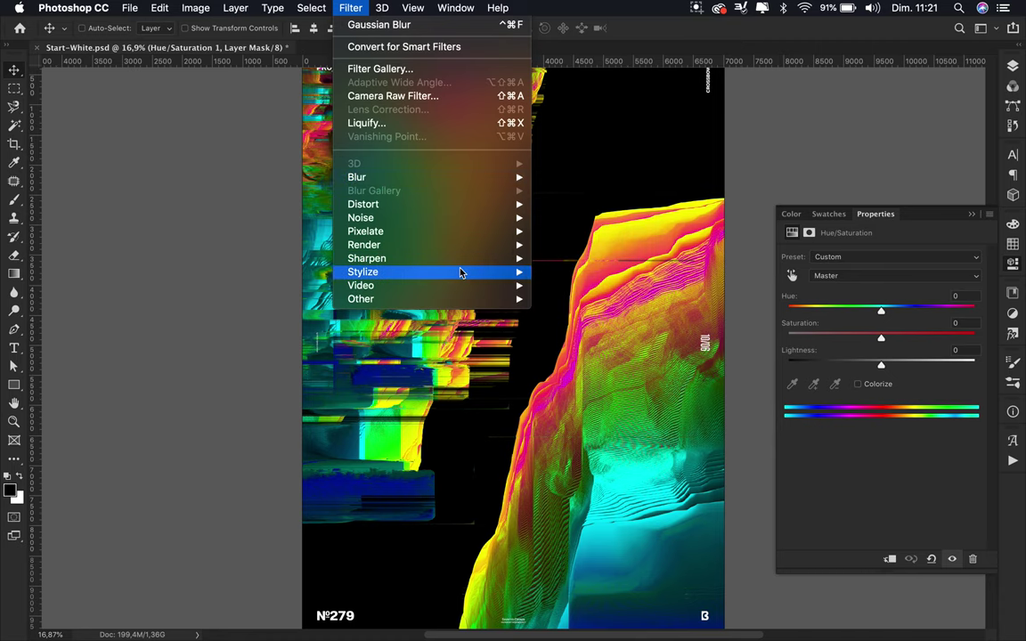
click(379, 378)
ctrl+click(394, 477)
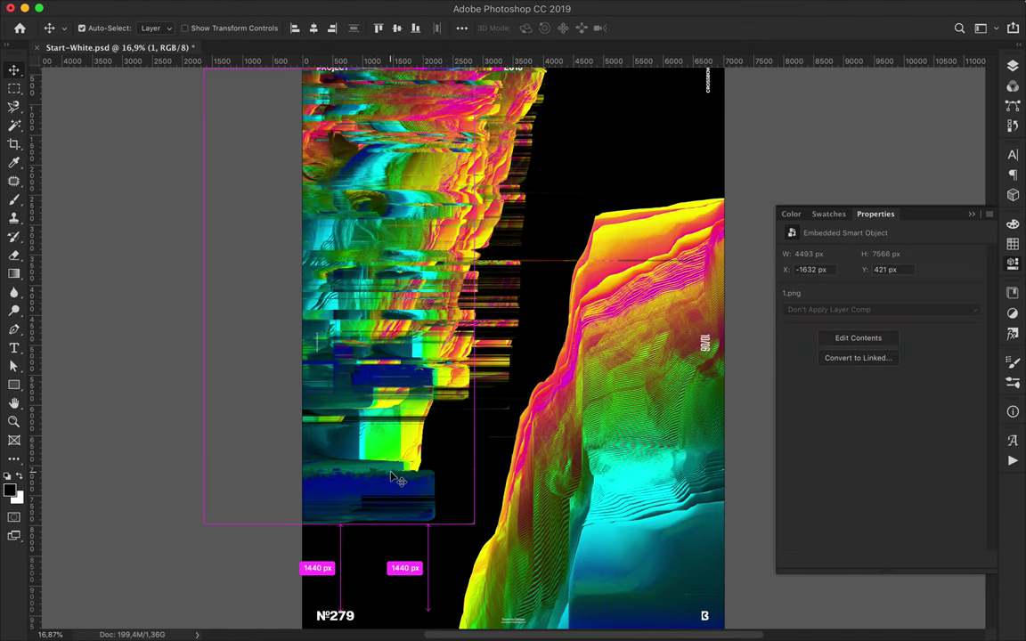
key(ctrl+t)
key(Return)
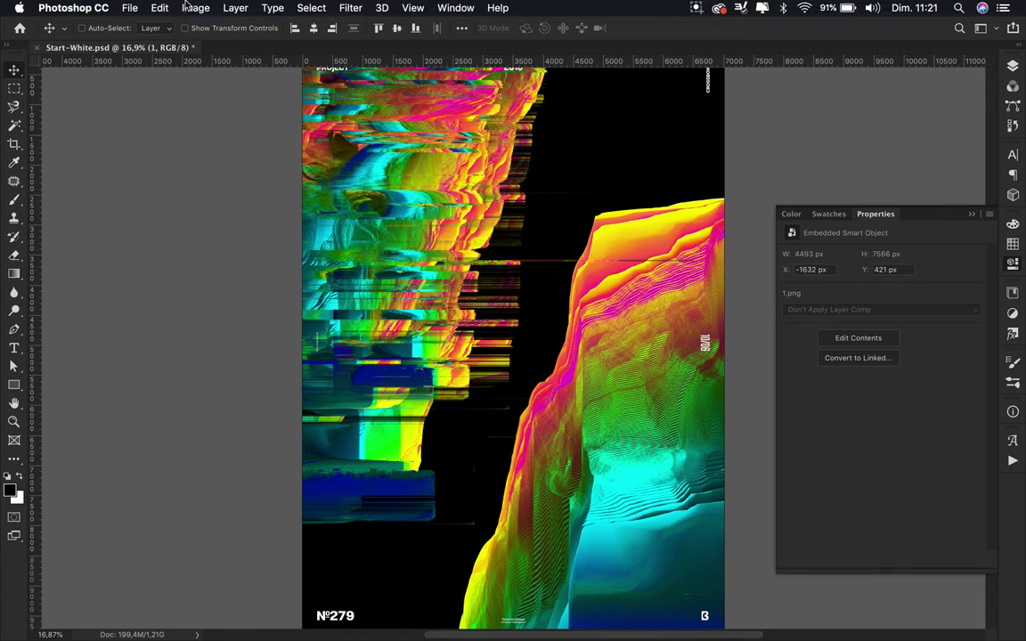
click(159, 8)
mouse_move(184, 338)
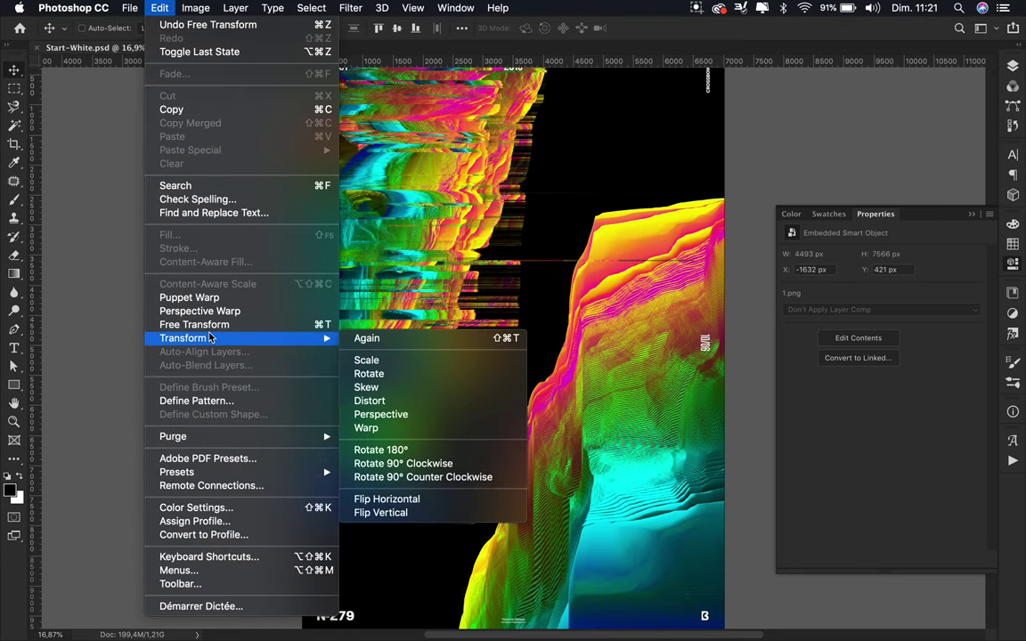
click(383, 514)
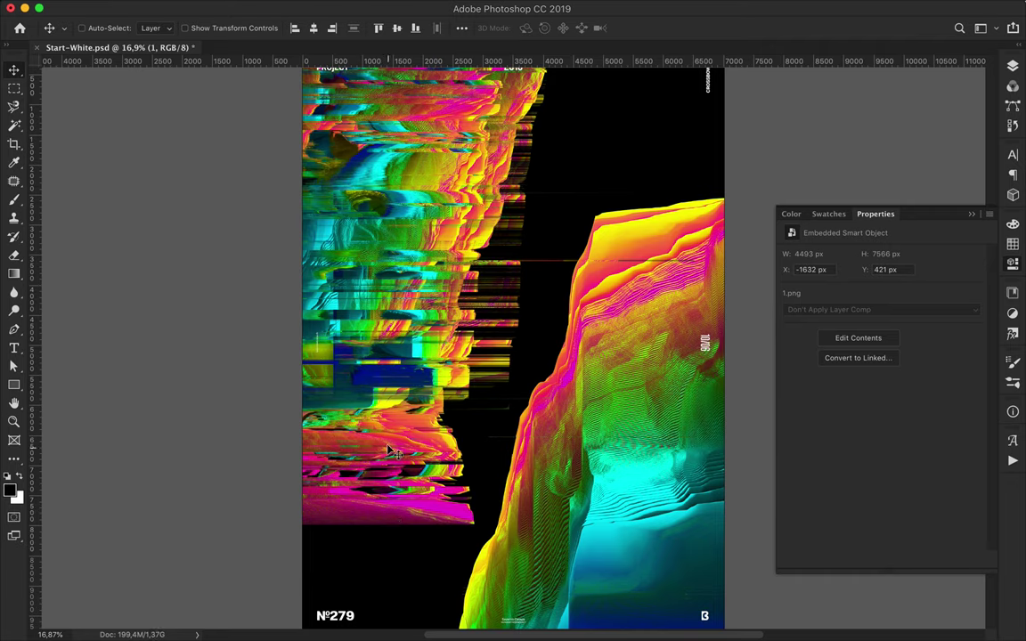
- Nudge layer 1 lower, then shrink the right cliff image and move it toward the lower right
drag(392, 454, 392, 486)
key(ctrl+t)
drag(613, 461, 721, 459)
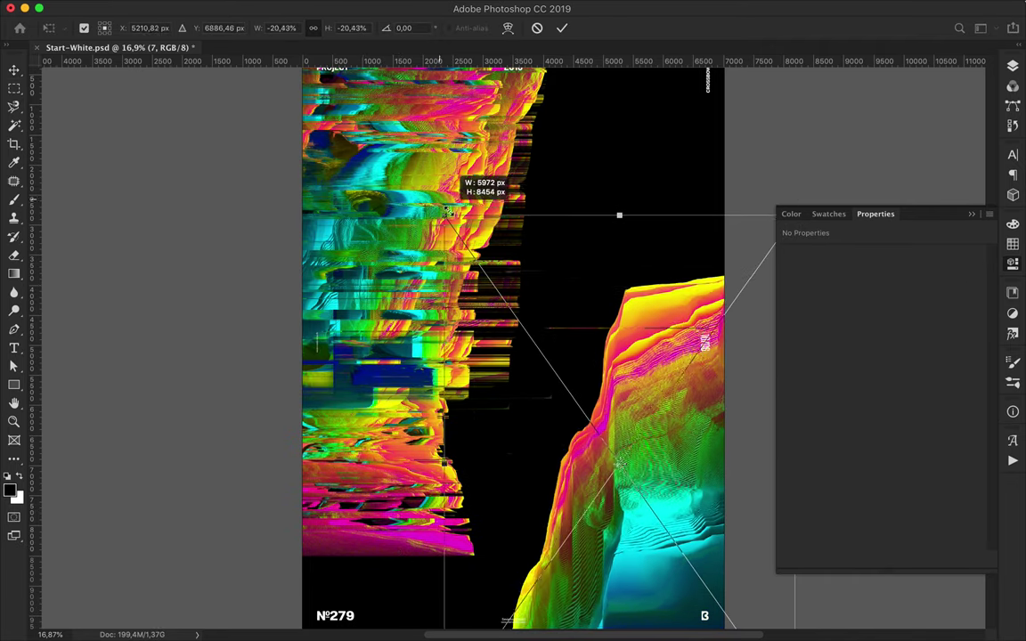
key(Return)
mouse_move(651, 465)
mouse_down()
mouse_move(685, 479)
mouse_move(660, 470)
mouse_up()
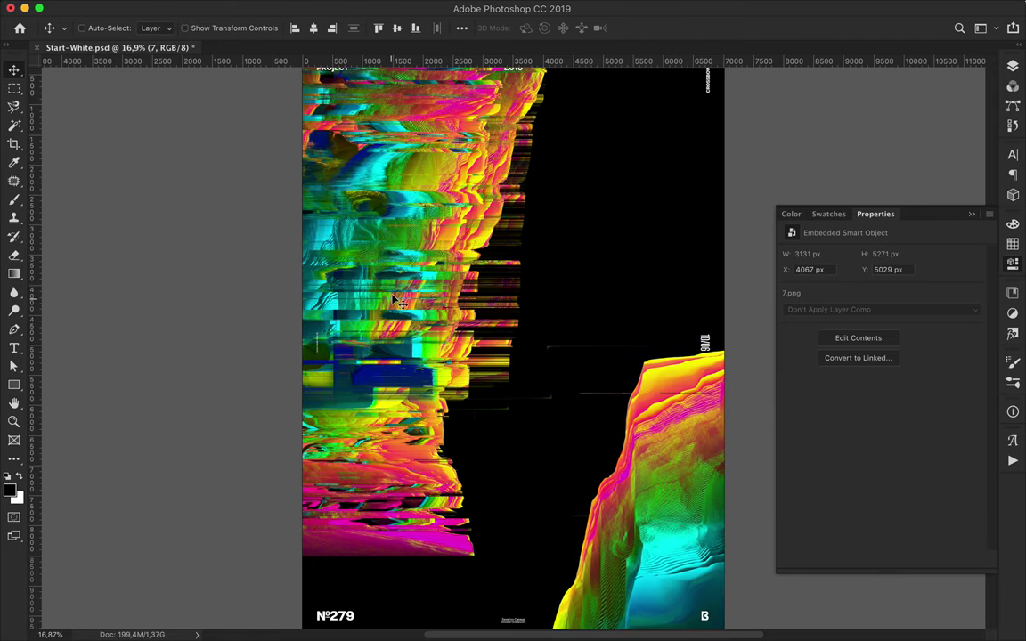
- Try resizing the left glitch layer and layer 6 without keeping either, then nudge the cliff further down-right
key(ctrl+t)
mouse_move(526, 591)
mouse_down()
mouse_move(371, 517)
mouse_move(360, 491)
mouse_up()
key(Escape)
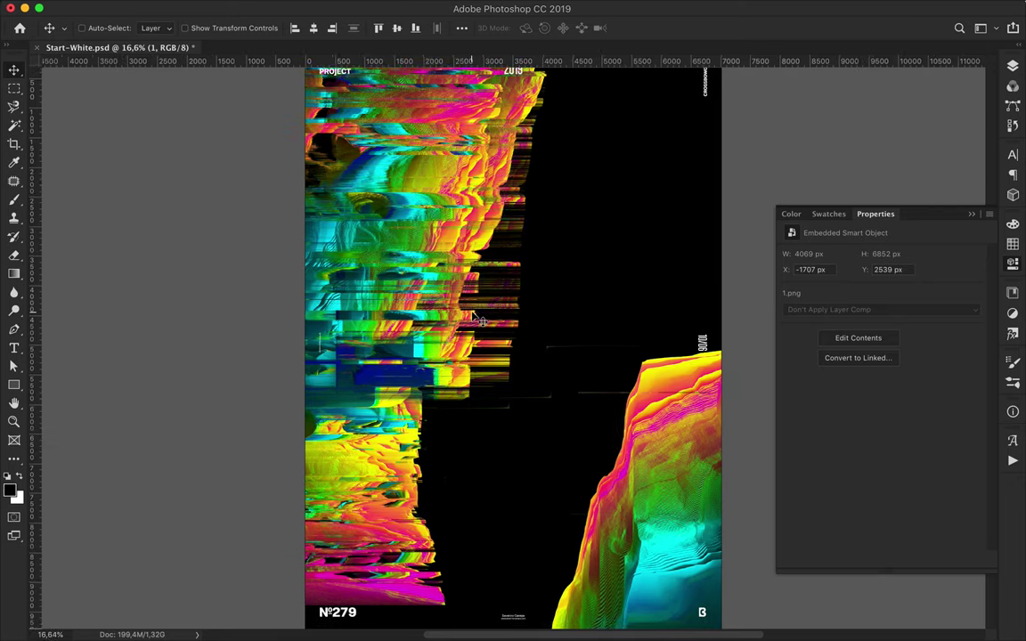
scroll(475, 318, down, 1)
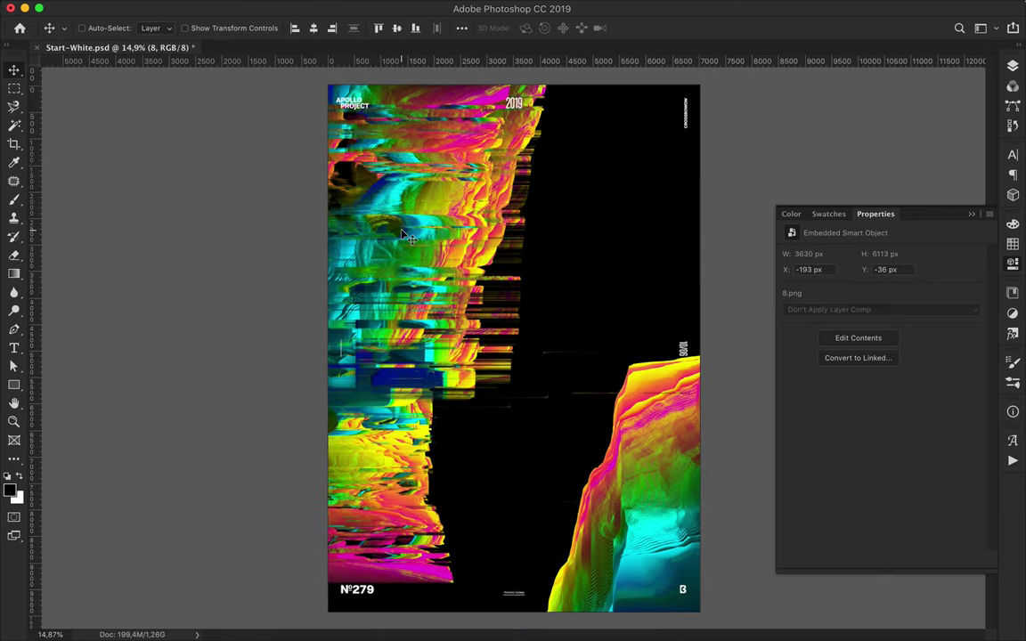
key(ctrl+t)
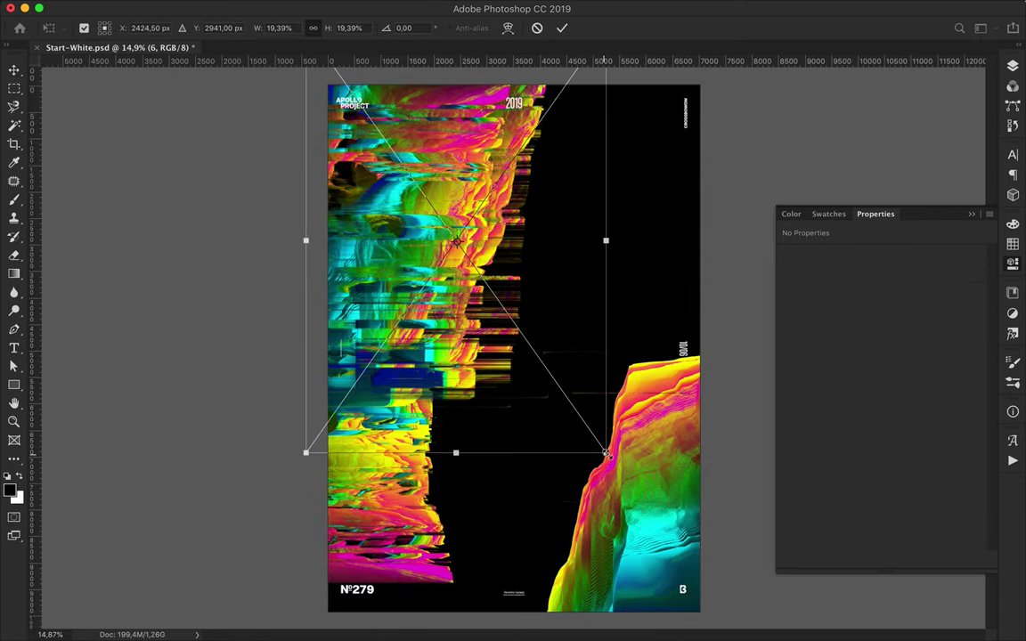
drag(605, 452, 639, 452)
key(Escape)
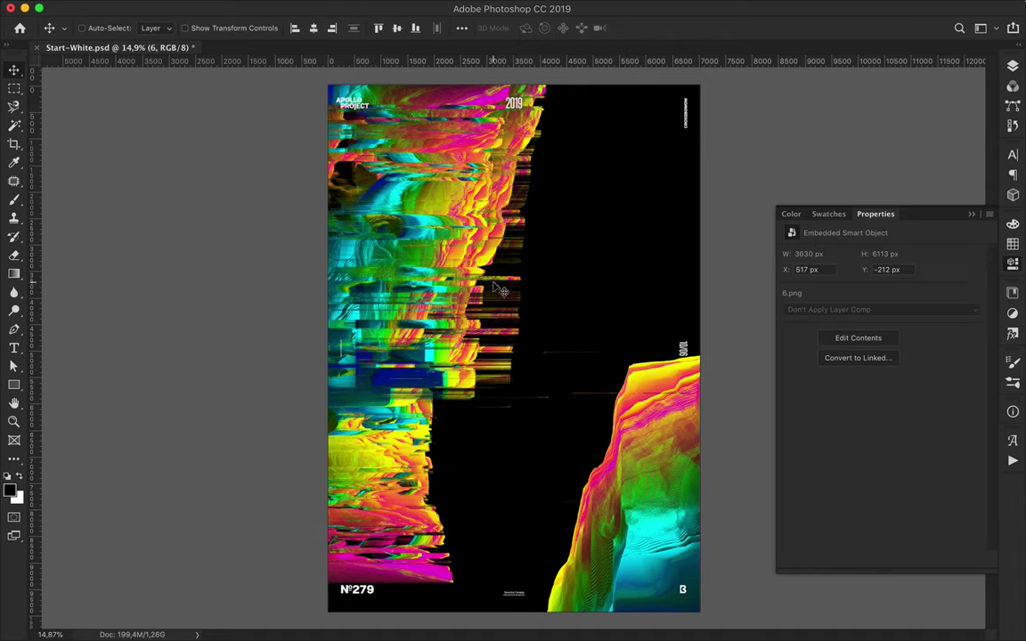
key(ctrl)
drag(641, 421, 648, 440)
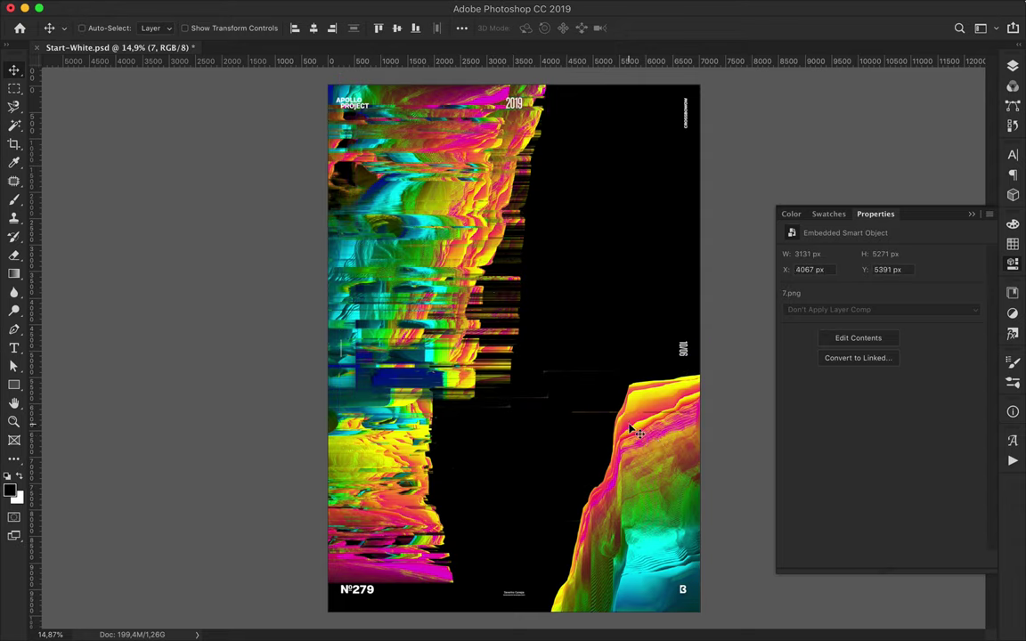
- Add an APOLLO text layer in the upper poster and scale it up to about 578%
key(t)
click(554, 251)
key(ctrl+t)
mouse_move(573, 253)
mouse_down()
mouse_move(661, 309)
mouse_move(570, 205)
mouse_up()
key(Return)
- Duplicate the APOLLO title near the bottom of the poster and retype the copy as 365
key(v)
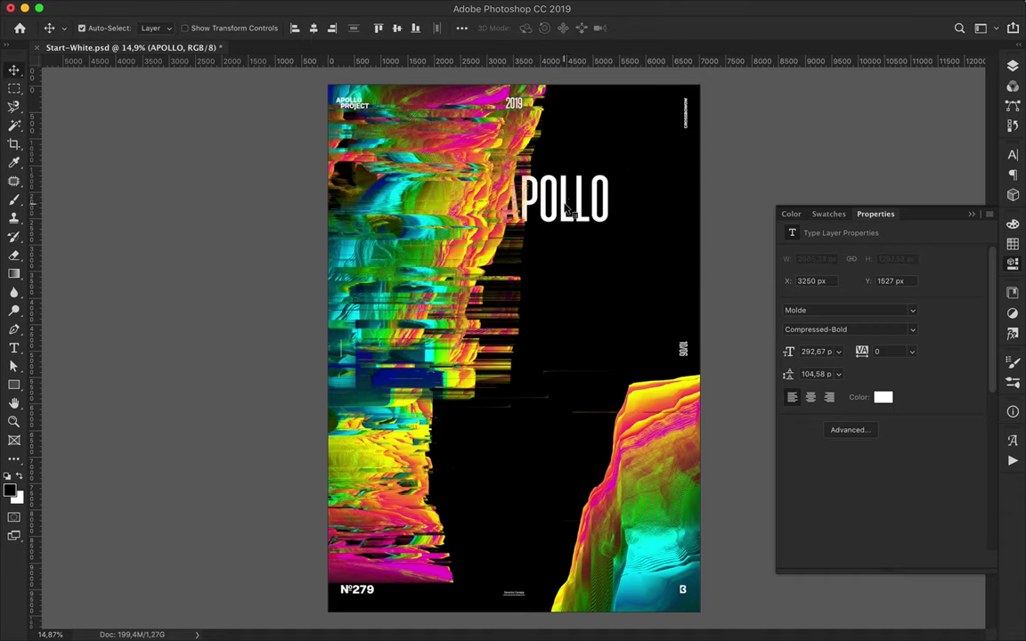
click(1013, 66)
scroll(905, 366, up, 2)
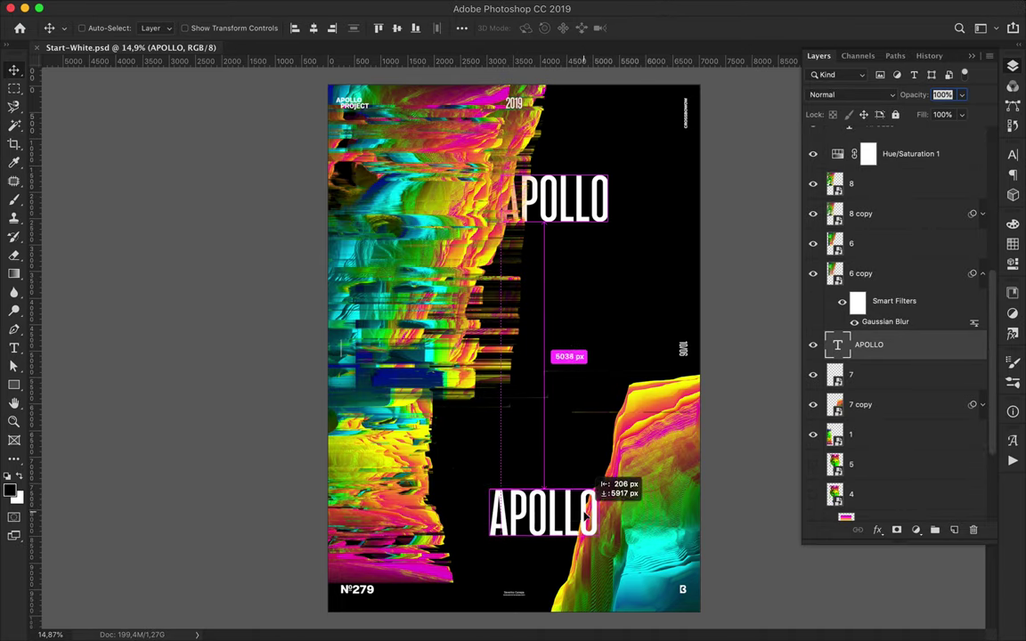
drag(597, 204, 599, 523)
double_click(568, 519)
text(365)
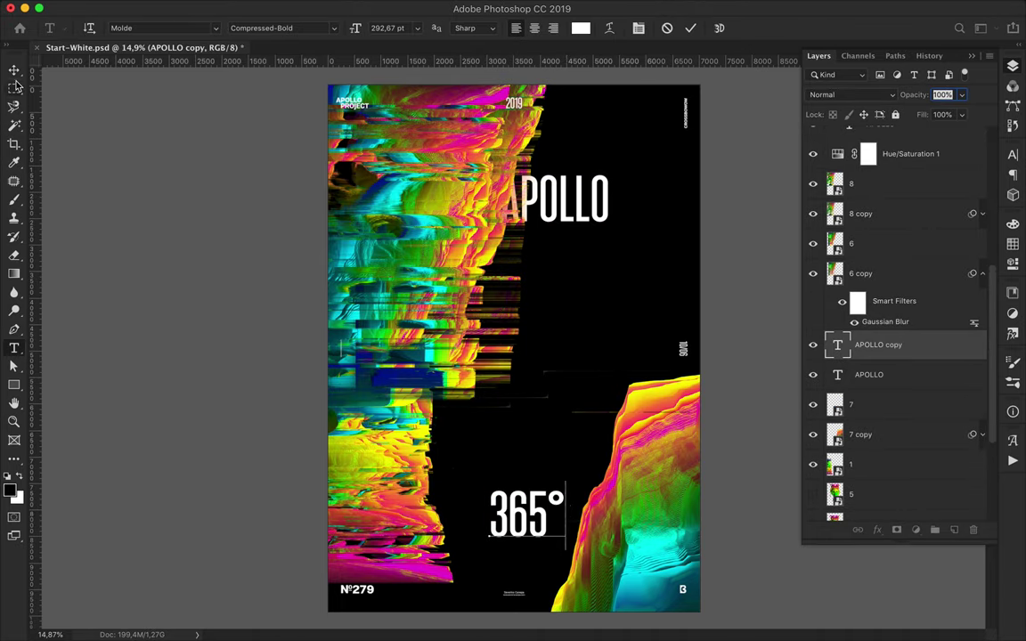
click(13, 69)
- Restack the 365 text layer so it sits between layers 7 and 7 copy
drag(895, 345, 889, 429)
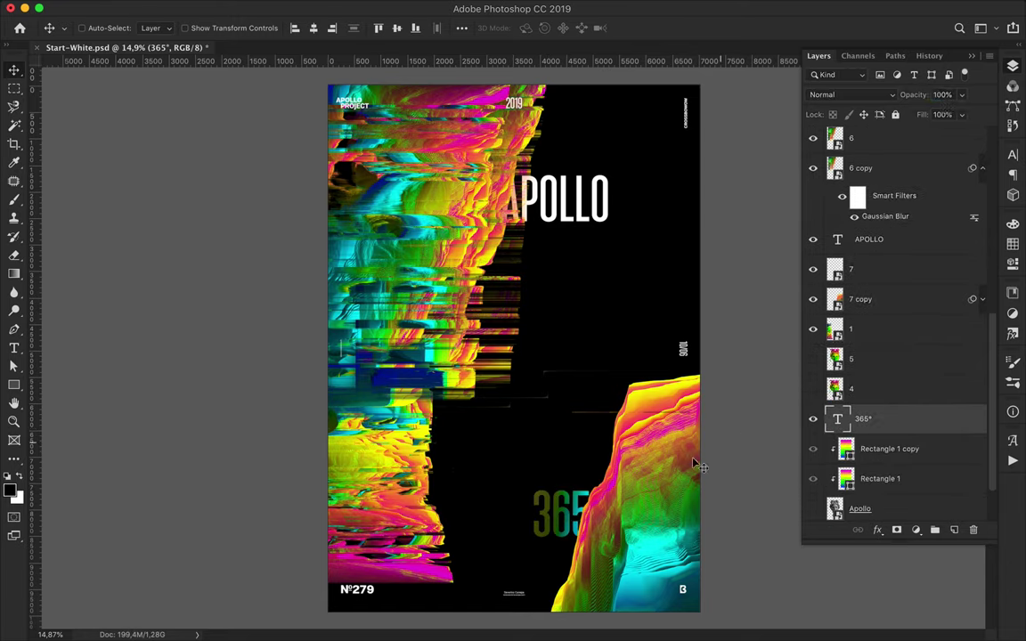
ctrl+click(561, 515)
click(981, 302)
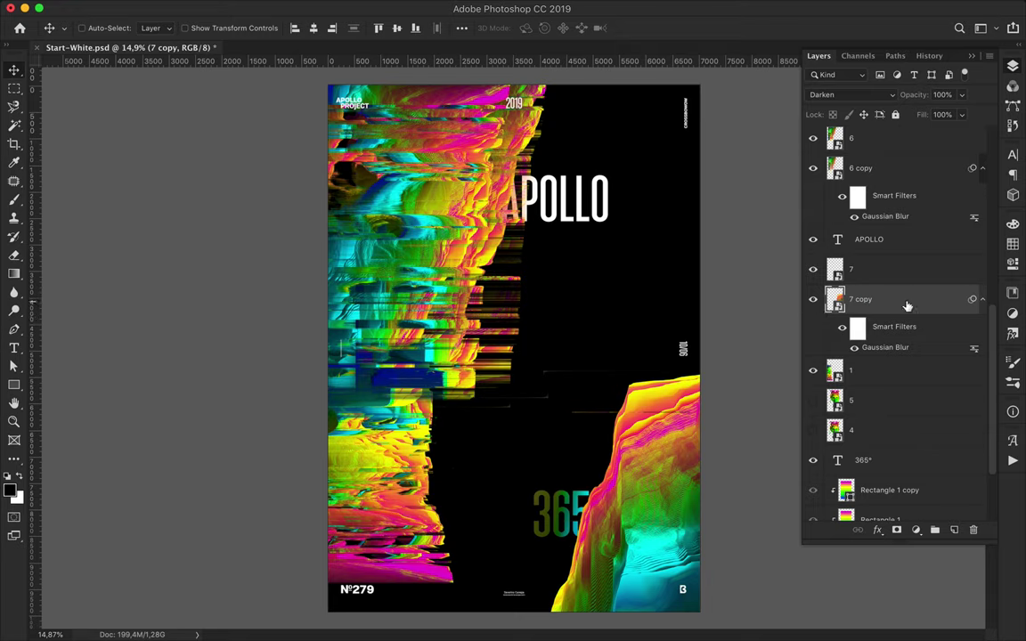
click(981, 299)
drag(895, 419, 888, 287)
click(900, 330)
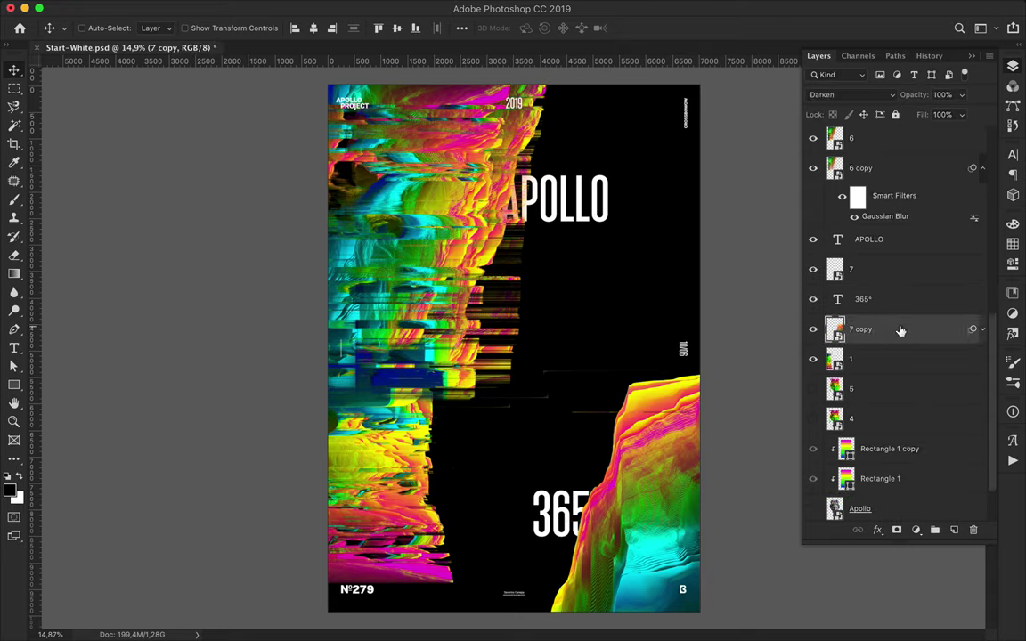
mouse_move(877, 299)
mouse_down()
mouse_move(890, 351)
mouse_move(887, 290)
mouse_up()
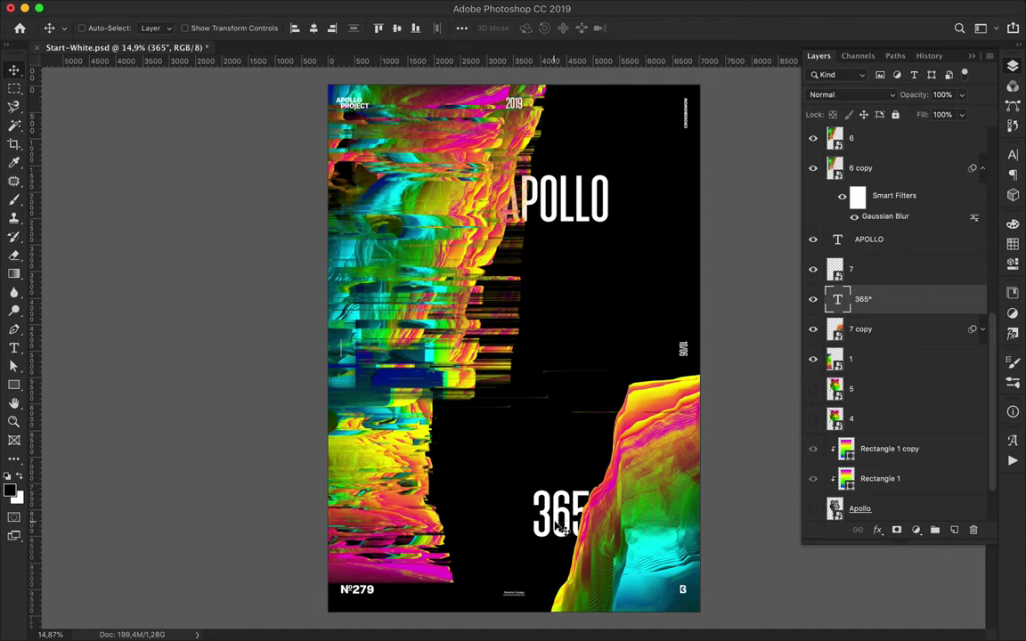
- Switch to Full Screen Mode so only the poster shows on black
key(f)
key(f)
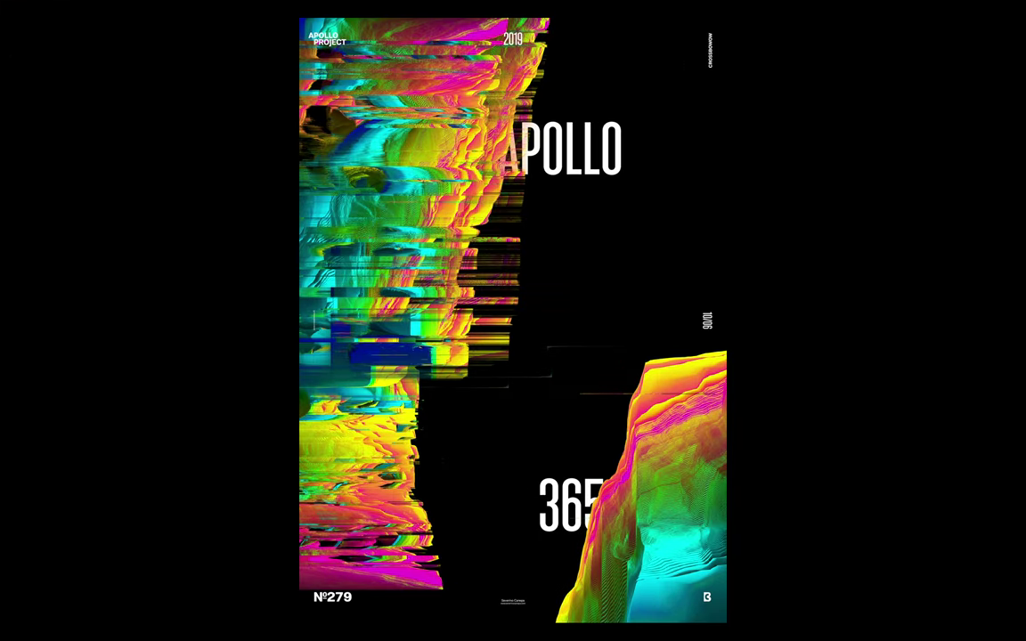